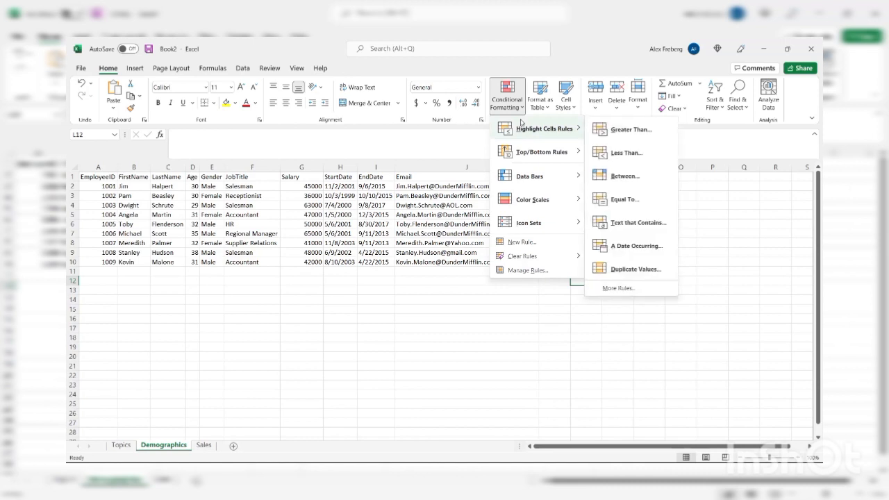
{"action": "mouse_move", "coordinate": [545, 151]}
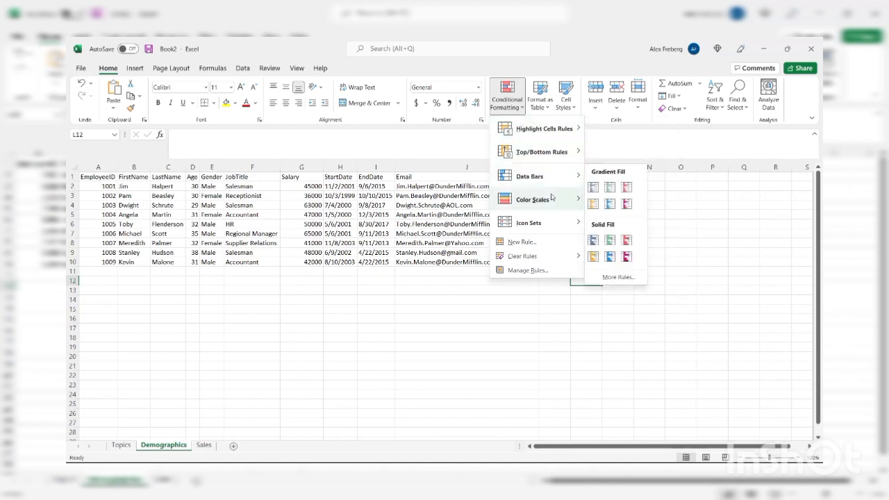
{"action": "mouse_move", "coordinate": [552, 198]}
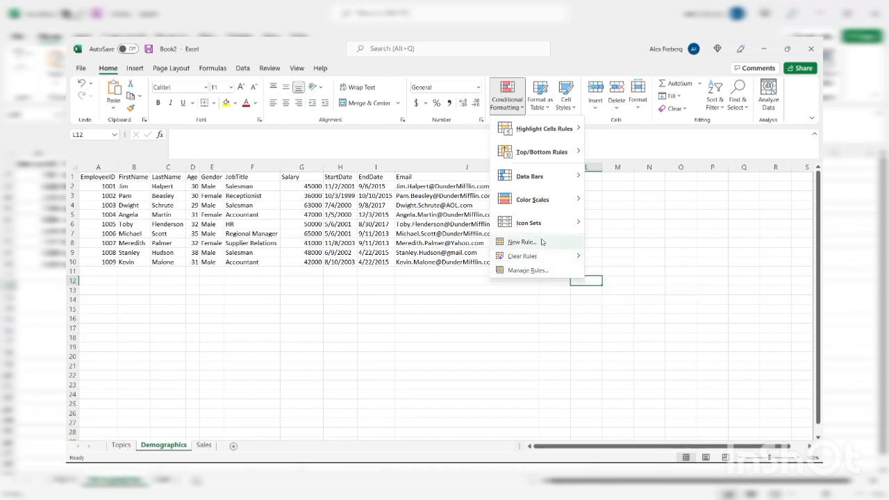
{"action": "mouse_move", "coordinate": [549, 226]}
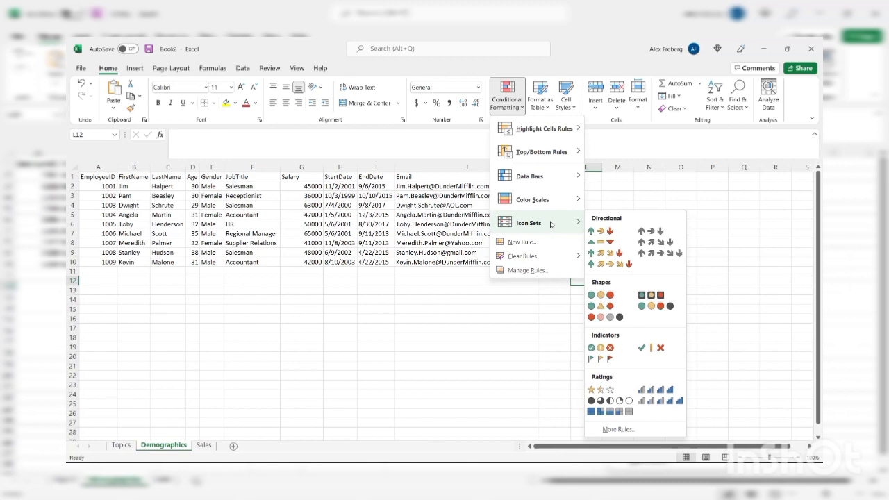
Step: On the Sales sheet, apply the green, yellow and red three-arrow icon set to the Paper row, A2:M2, and check individual months
{"action": "left_click", "coordinate": [208, 446]}
{"action": "left_click", "coordinate": [204, 445]}
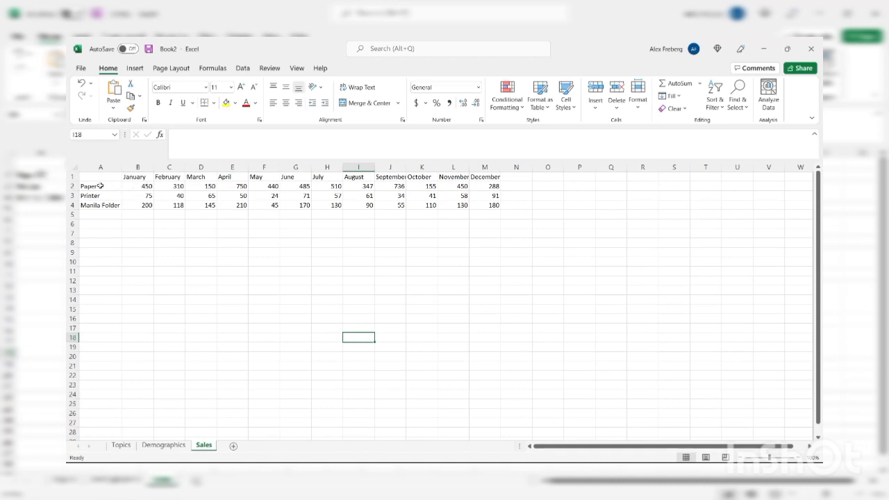
{"action": "left_click_drag", "start_coordinate": [90, 185], "coordinate": [490, 184]}
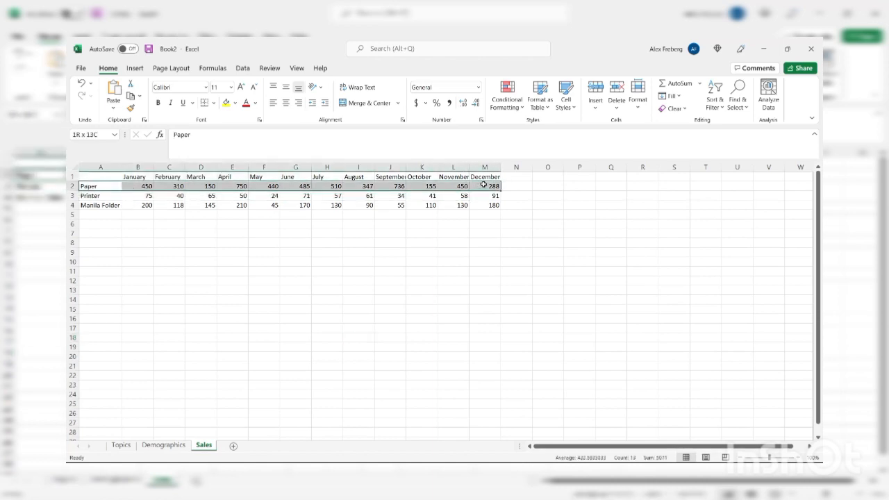
{"action": "left_click", "coordinate": [507, 102]}
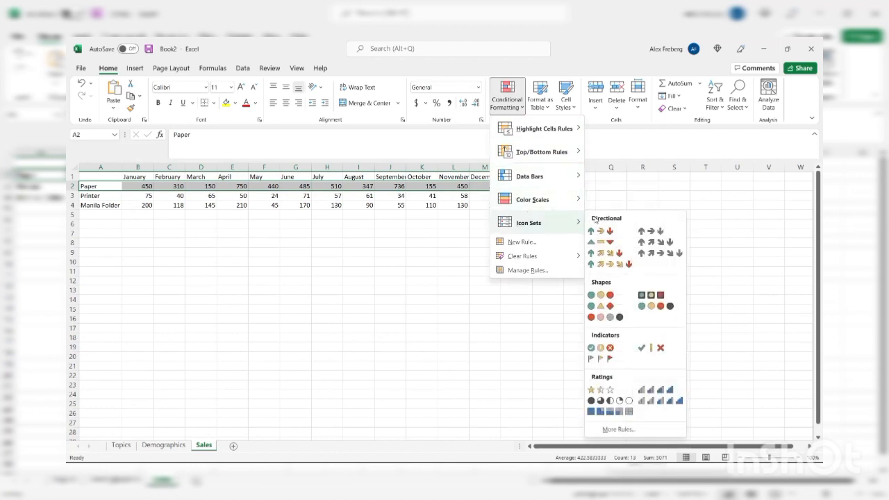
{"action": "left_click", "coordinate": [600, 231]}
{"action": "left_click", "coordinate": [353, 224]}
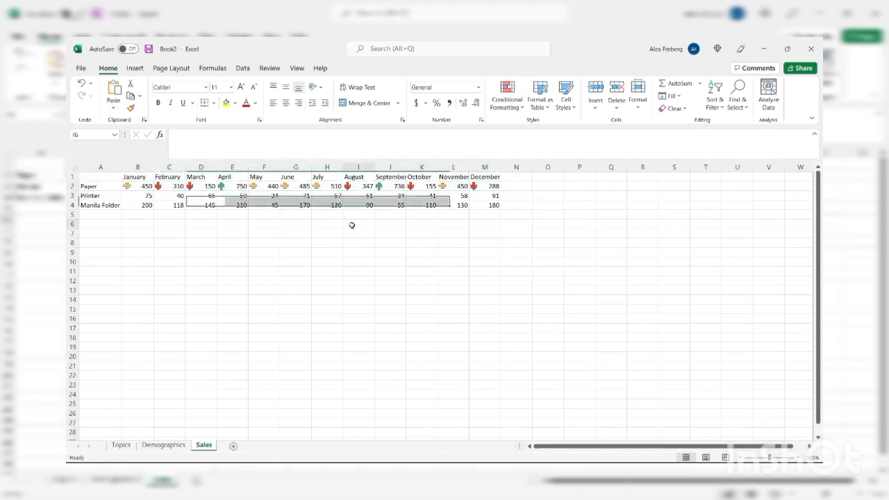
{"action": "left_click", "coordinate": [137, 186]}
{"action": "left_click", "coordinate": [165, 186]}
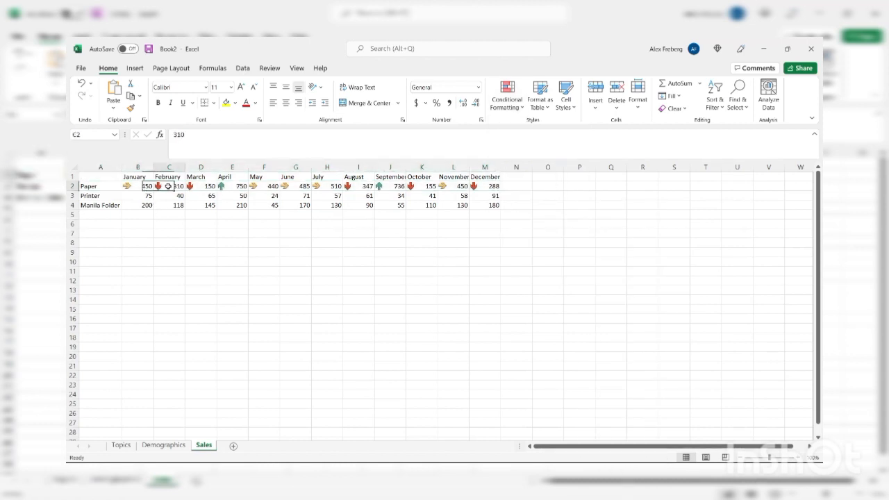
{"action": "left_click", "coordinate": [229, 187]}
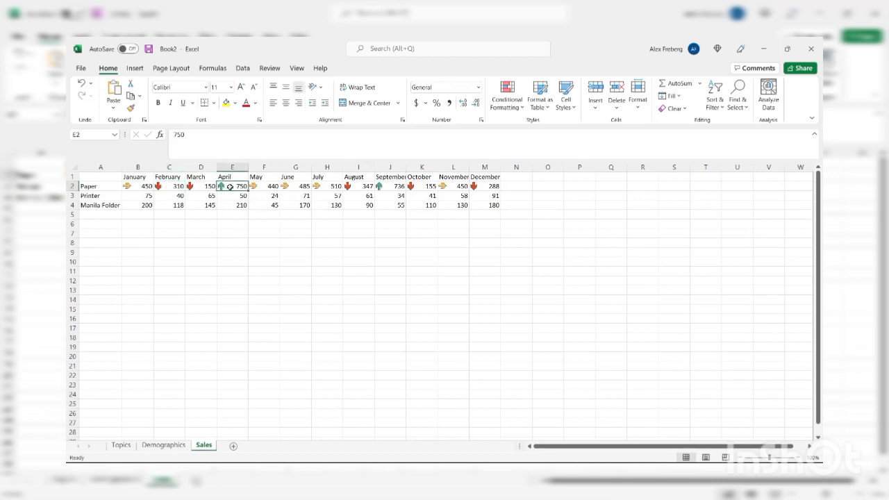
{"action": "left_click", "coordinate": [329, 235]}
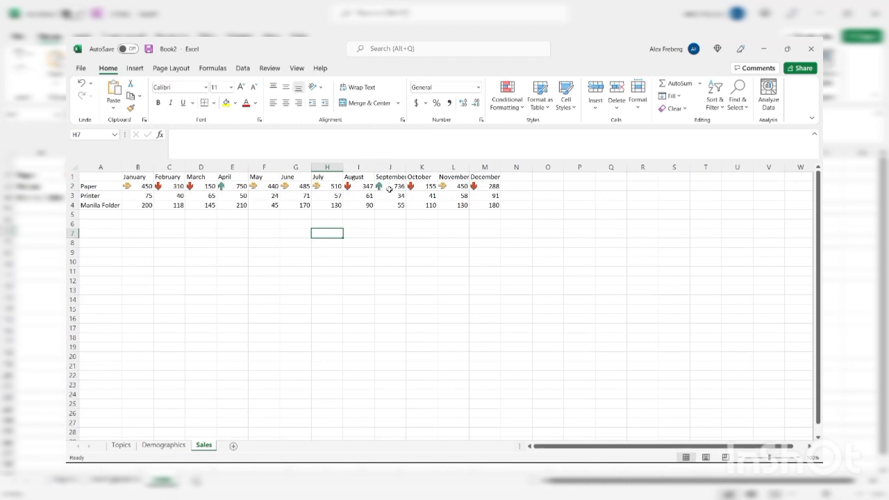
Step: Try the coloured three-arrow icon set on all three products together, B2:M4, compare the arrows across rows, and undo it
{"action": "left_click_drag", "start_coordinate": [137, 186], "coordinate": [495, 204]}
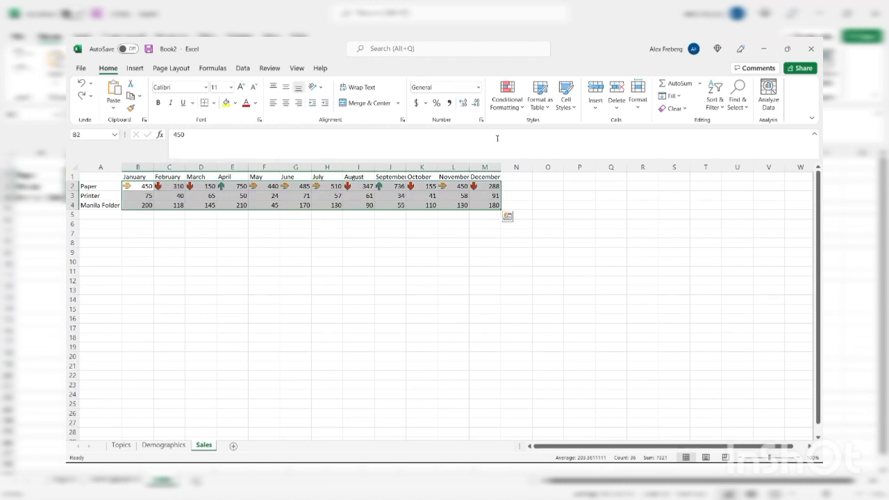
{"action": "left_click", "coordinate": [507, 99]}
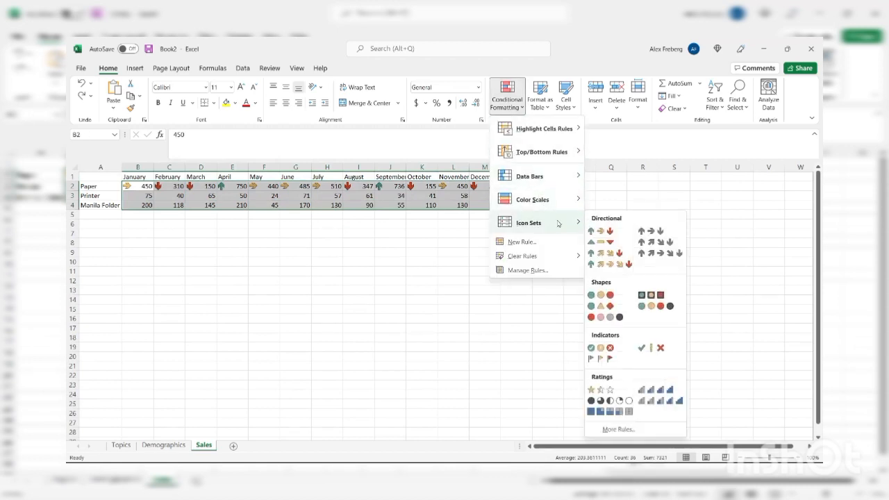
{"action": "left_click", "coordinate": [596, 231]}
{"action": "left_click", "coordinate": [359, 232]}
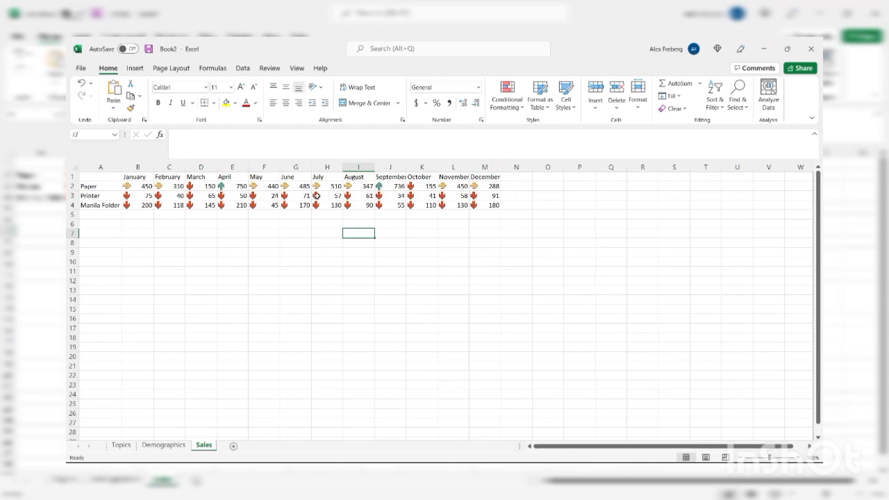
{"action": "left_click", "coordinate": [275, 196]}
{"action": "left_click", "coordinate": [233, 196]}
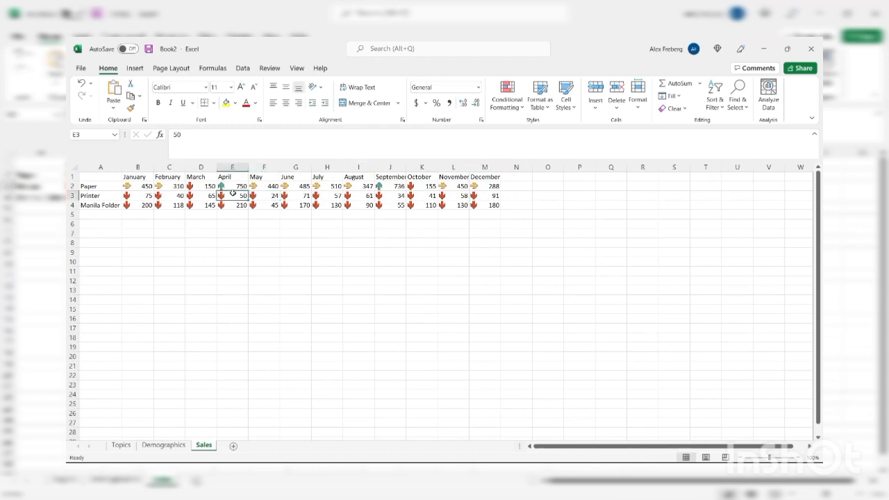
{"action": "left_click", "coordinate": [207, 196]}
{"action": "left_click", "coordinate": [143, 189]}
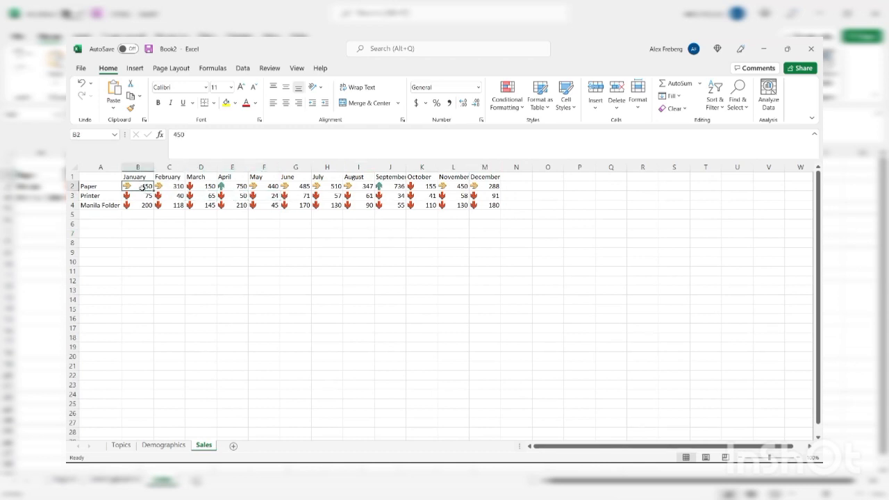
{"action": "left_click", "coordinate": [237, 188]}
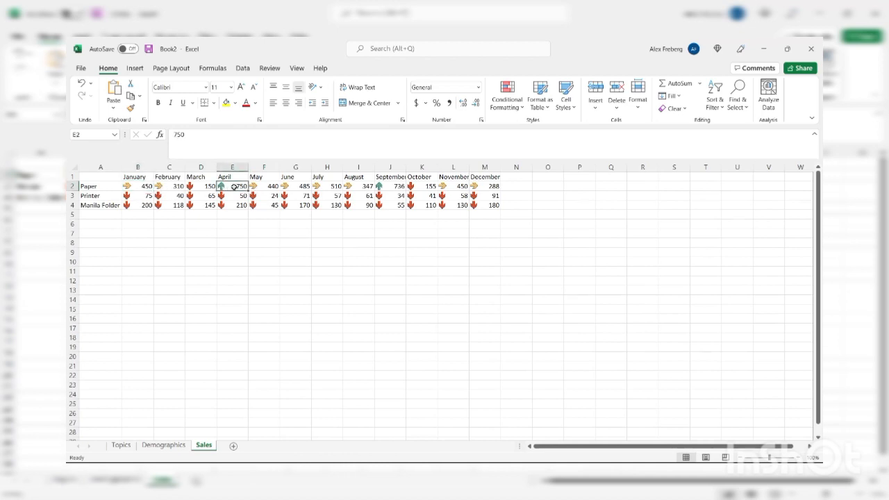
{"action": "left_click", "coordinate": [228, 194]}
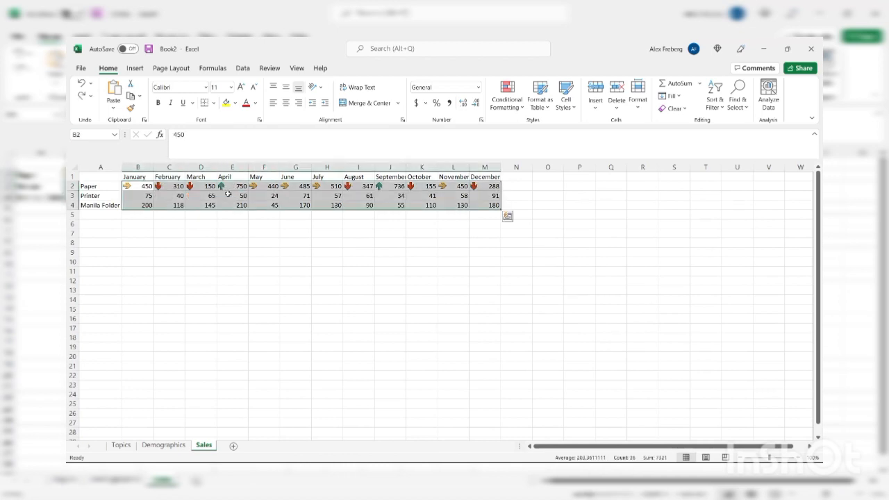
Step: Apply the green, yellow and red three-arrow icon set to the Printer row's monthly values alone, B3:M3
{"action": "left_click", "coordinate": [134, 197]}
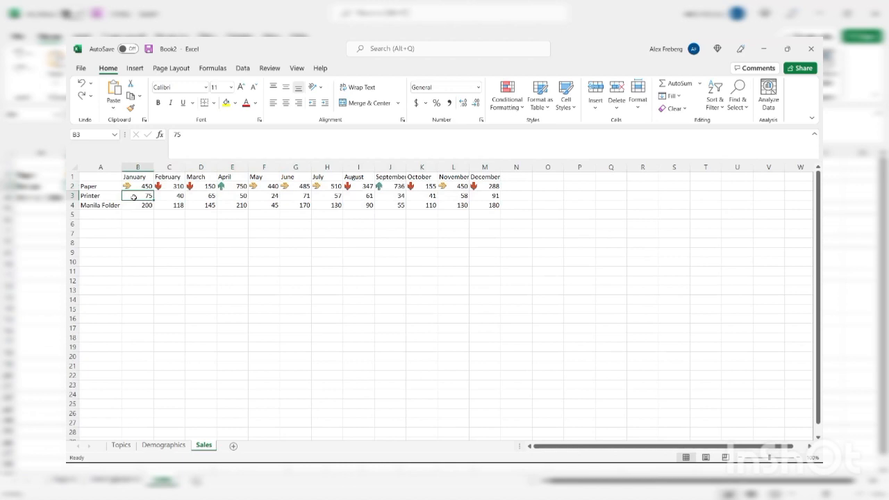
{"action": "left_click_drag", "start_coordinate": [133, 197], "coordinate": [483, 197]}
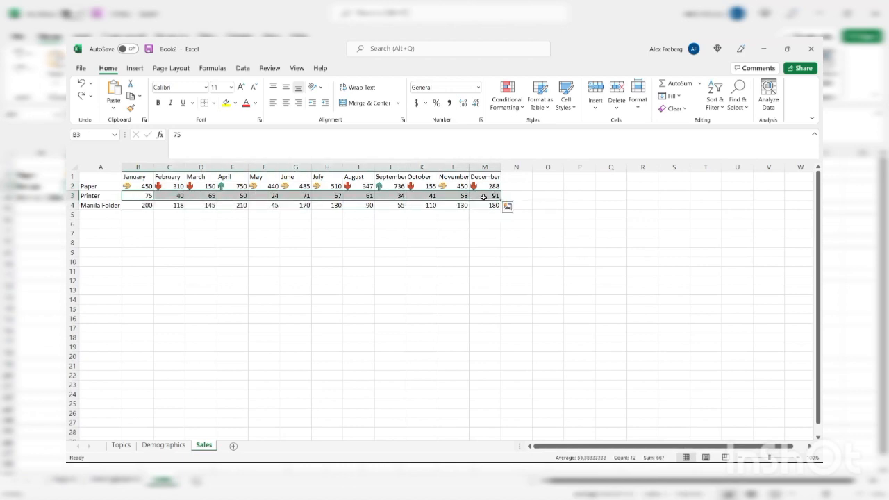
{"action": "left_click", "coordinate": [507, 97]}
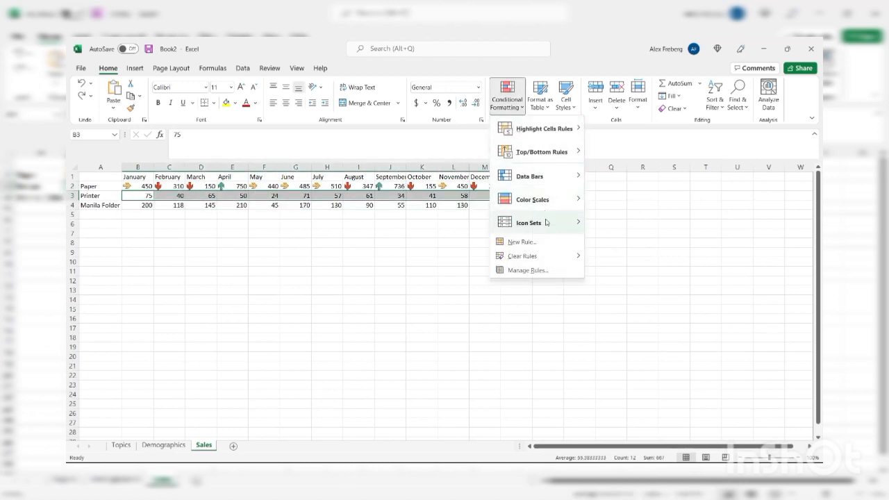
{"action": "mouse_move", "coordinate": [546, 222]}
{"action": "left_click", "coordinate": [595, 229]}
{"action": "left_click_drag", "start_coordinate": [316, 233], "coordinate": [372, 248]}
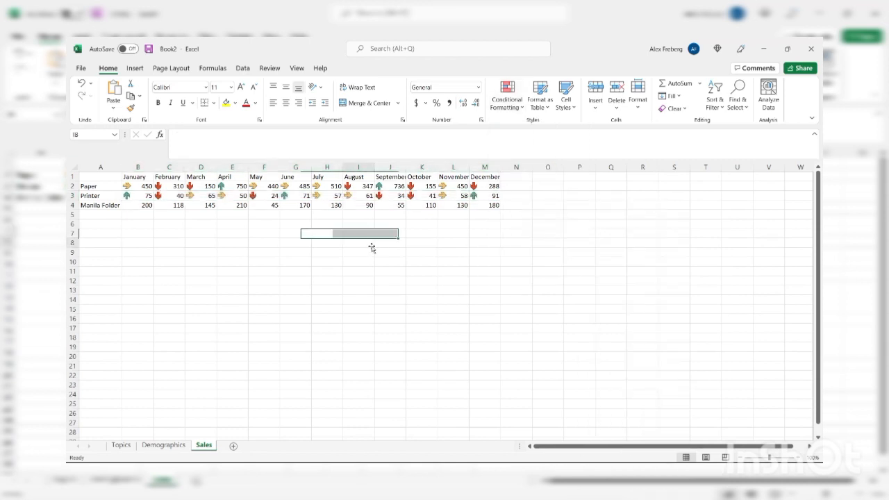
{"action": "left_click", "coordinate": [372, 248]}
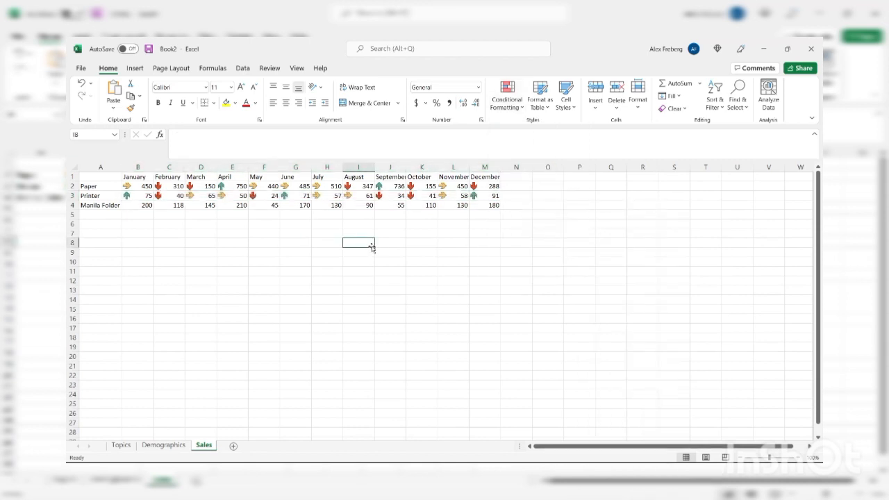
{"action": "left_click", "coordinate": [109, 194]}
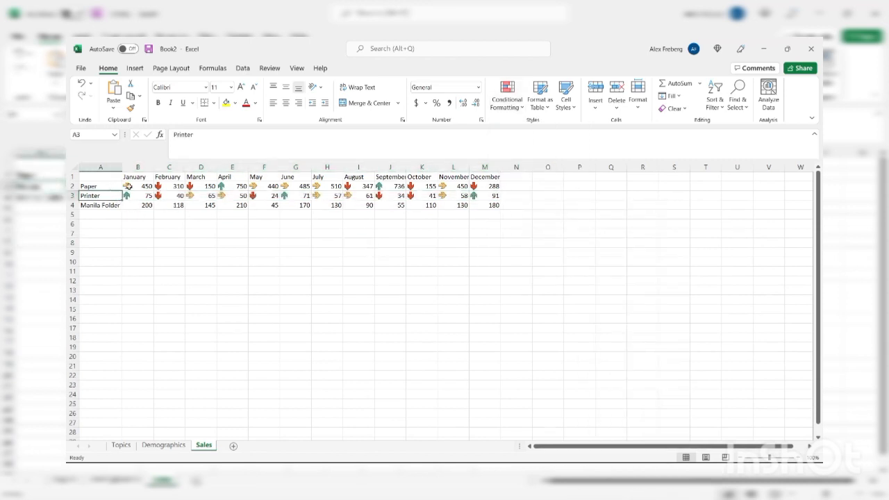
Step: Preview conditional formatting icon sets, including the coloured flags, on the Manila Folder row's monthly values, B4:M4
{"action": "left_click_drag", "start_coordinate": [136, 205], "coordinate": [480, 205]}
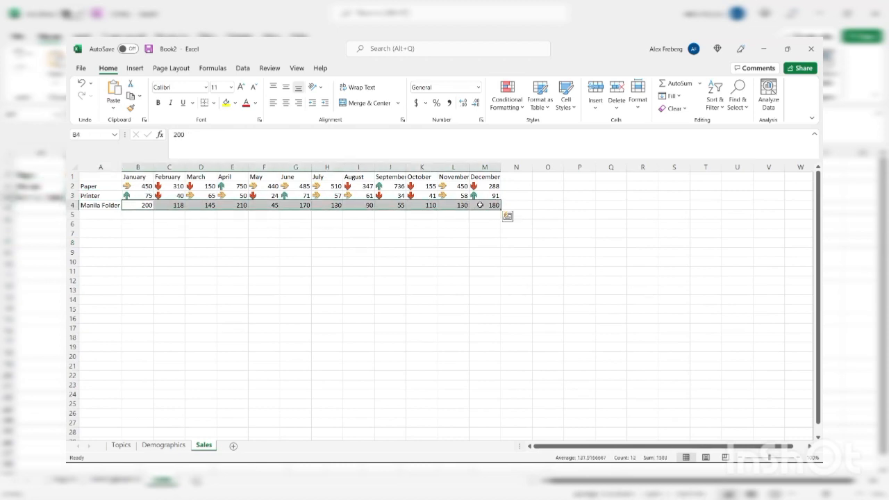
{"action": "left_click", "coordinate": [507, 98]}
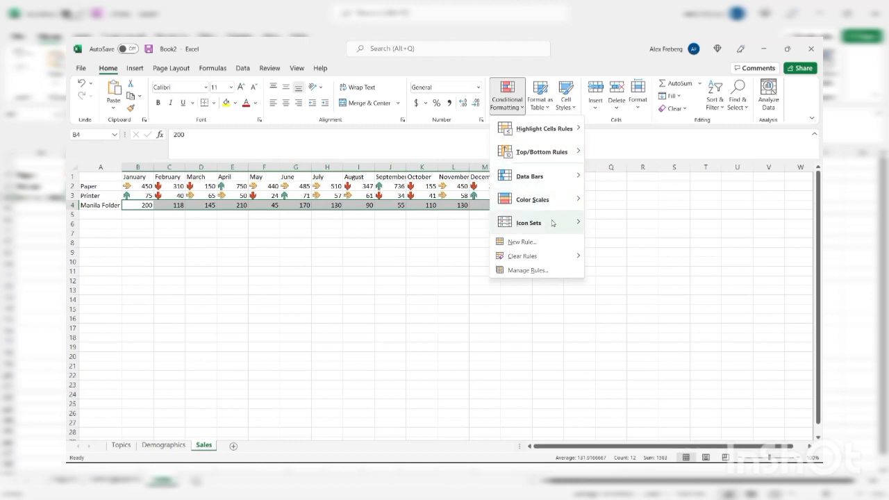
{"action": "mouse_move", "coordinate": [551, 223]}
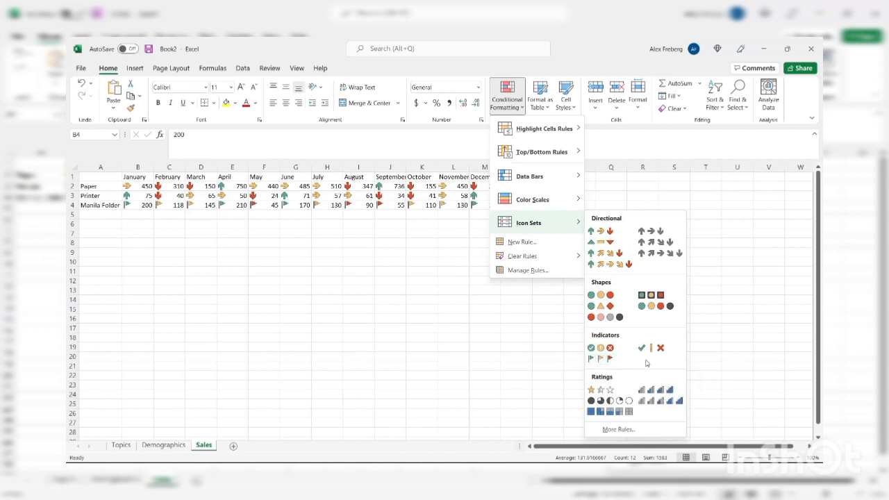
{"action": "left_click", "coordinate": [600, 390]}
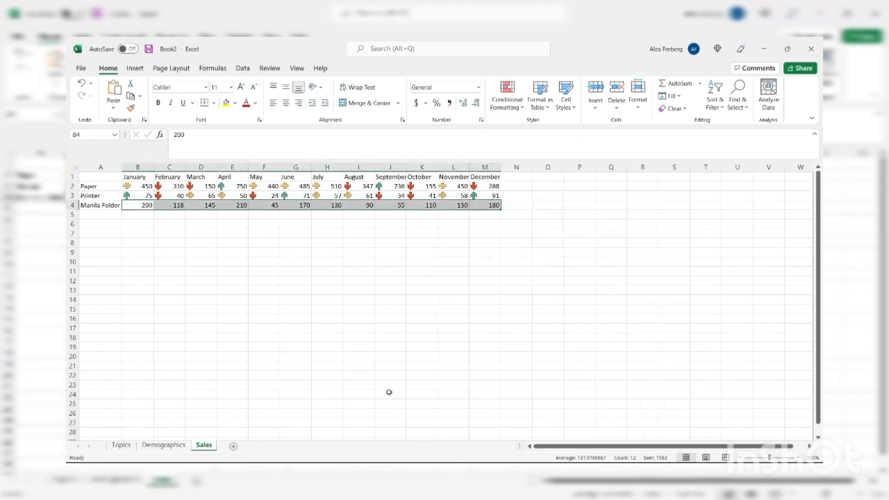
Step: On the Demographics sheet, apply the Green - Yellow - Red color scale to the Salary column and check the shading of individual salaries
{"action": "left_click", "coordinate": [165, 445]}
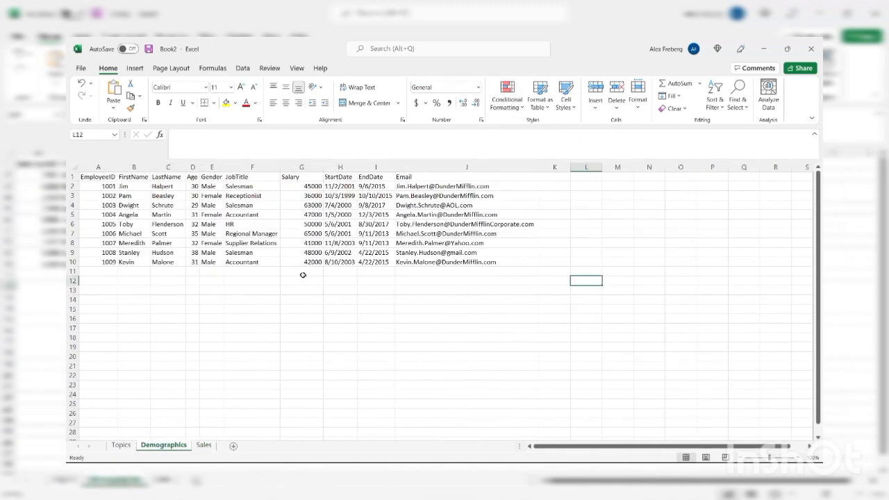
{"action": "left_click", "coordinate": [301, 168]}
{"action": "left_click", "coordinate": [507, 97]}
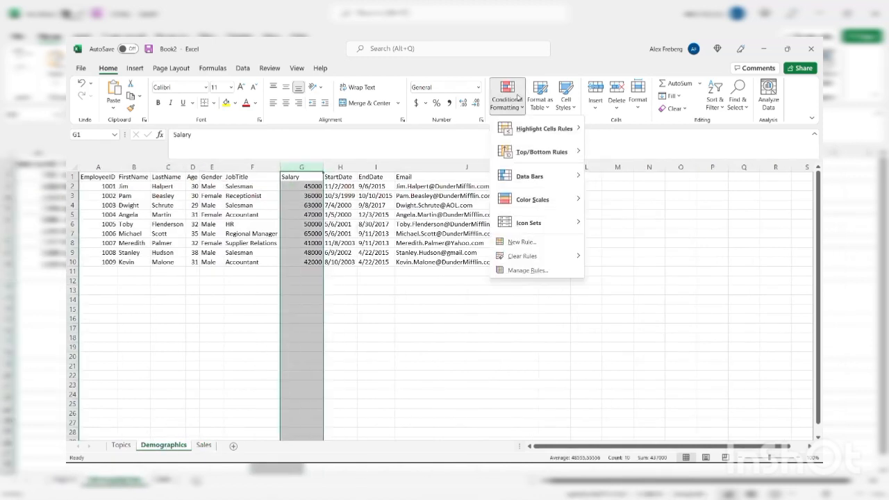
{"action": "mouse_move", "coordinate": [557, 201]}
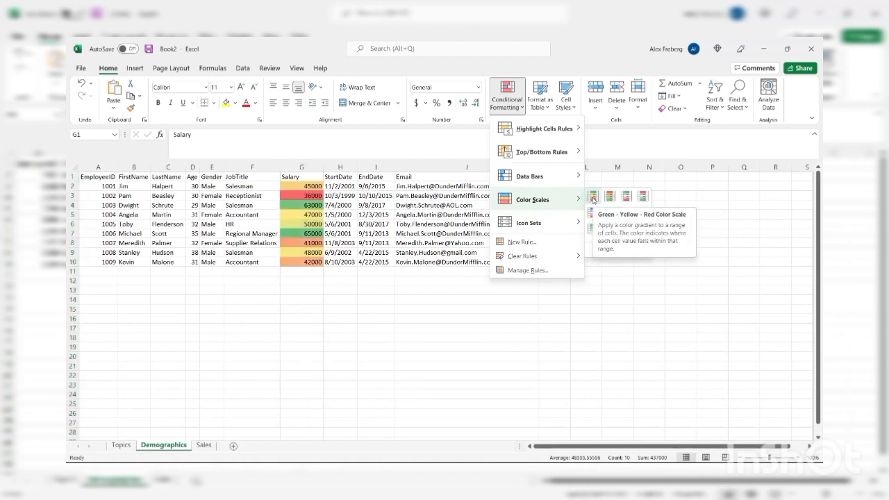
{"action": "left_click", "coordinate": [593, 200]}
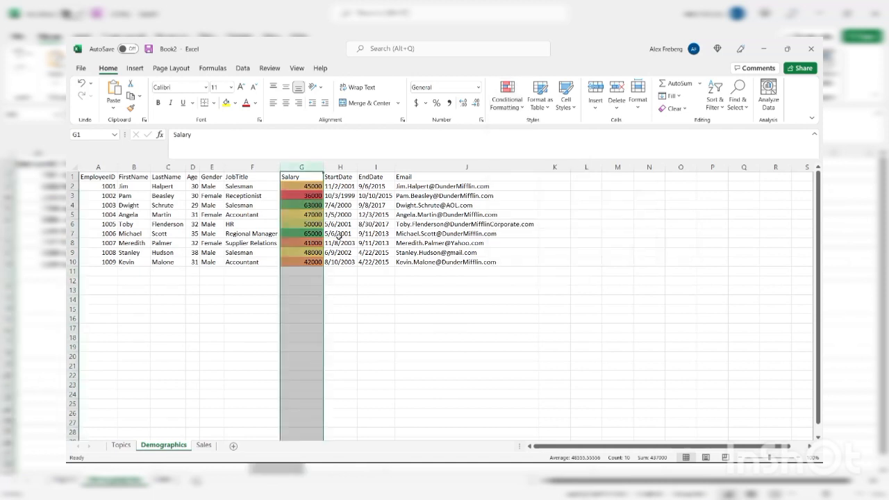
{"action": "left_click", "coordinate": [311, 203]}
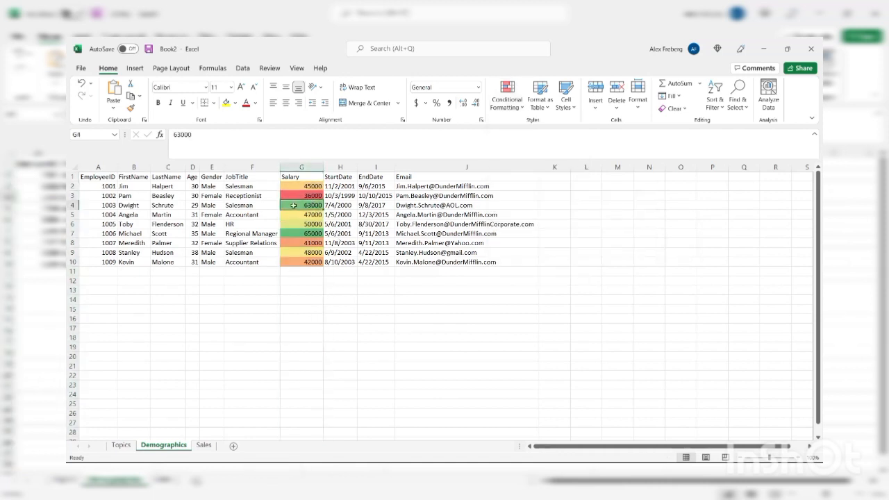
{"action": "left_click", "coordinate": [304, 195]}
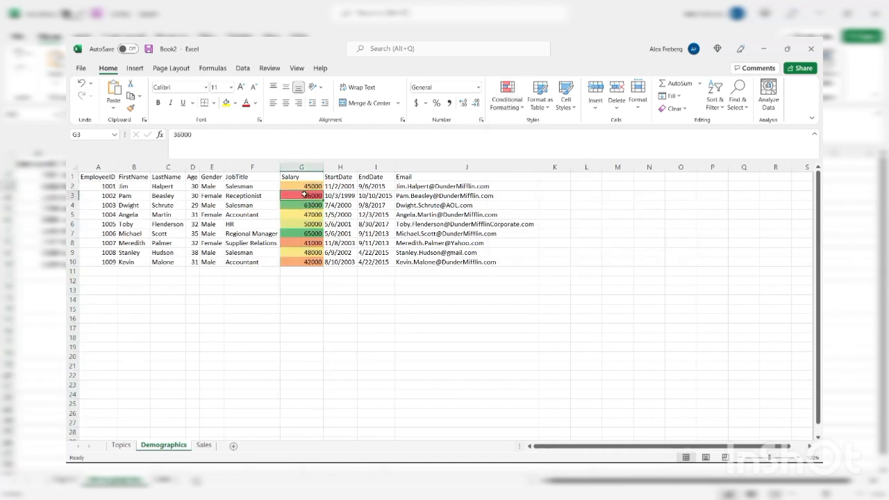
Step: Apply the Blue - White - Red color scale to the Salary column and check the shading of individual salaries
{"action": "left_click", "coordinate": [491, 112]}
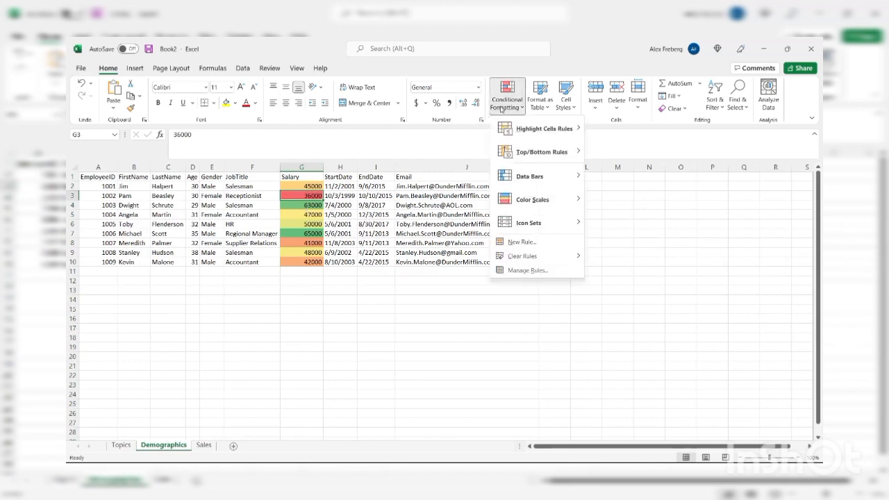
{"action": "left_click", "coordinate": [301, 182]}
{"action": "left_click", "coordinate": [301, 167]}
{"action": "left_click", "coordinate": [506, 98]}
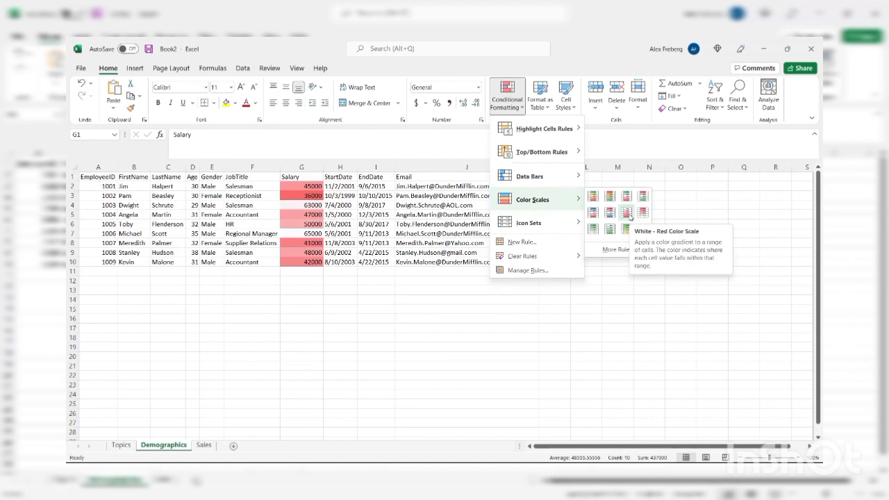
{"action": "left_click", "coordinate": [593, 212]}
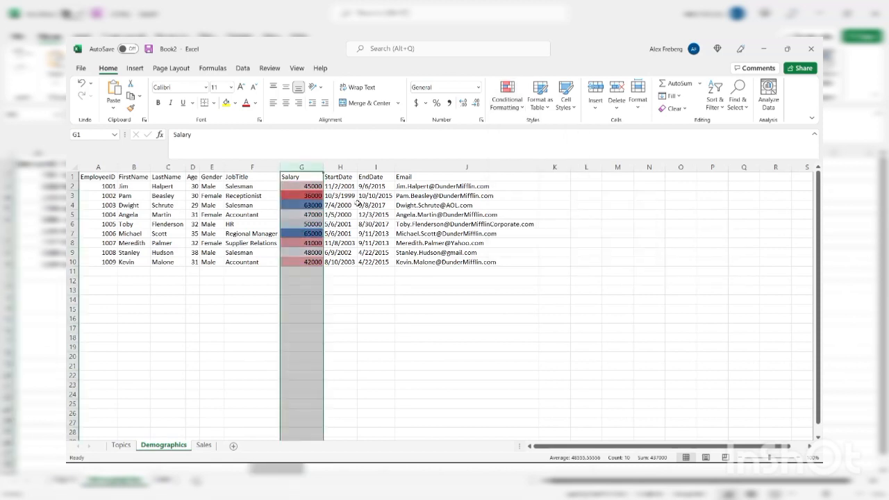
{"action": "left_click", "coordinate": [309, 214]}
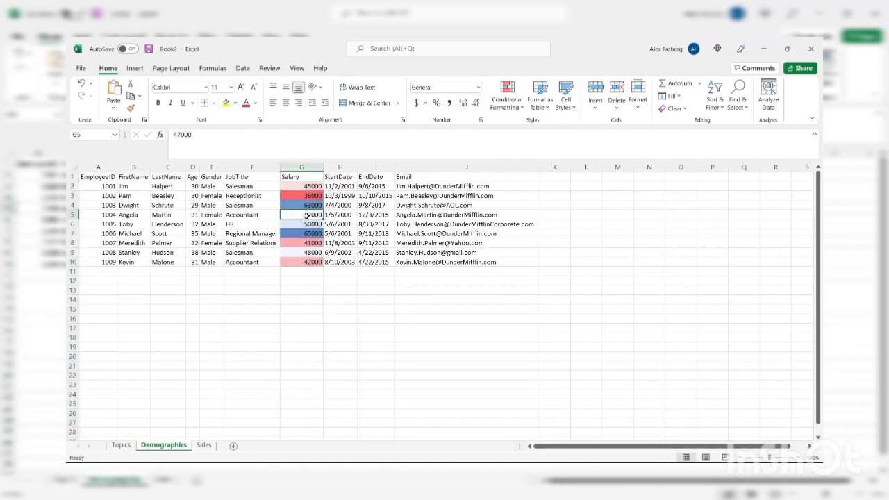
{"action": "left_click", "coordinate": [307, 206]}
{"action": "left_click", "coordinate": [307, 195]}
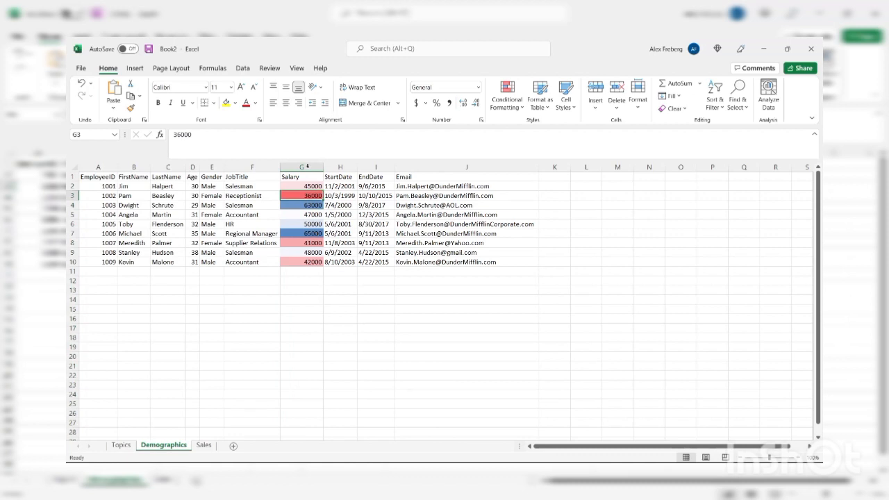
Step: Add blue gradient-fill data bars to the Salary column on top of its color scale
{"action": "left_click", "coordinate": [308, 167]}
{"action": "left_click", "coordinate": [506, 102]}
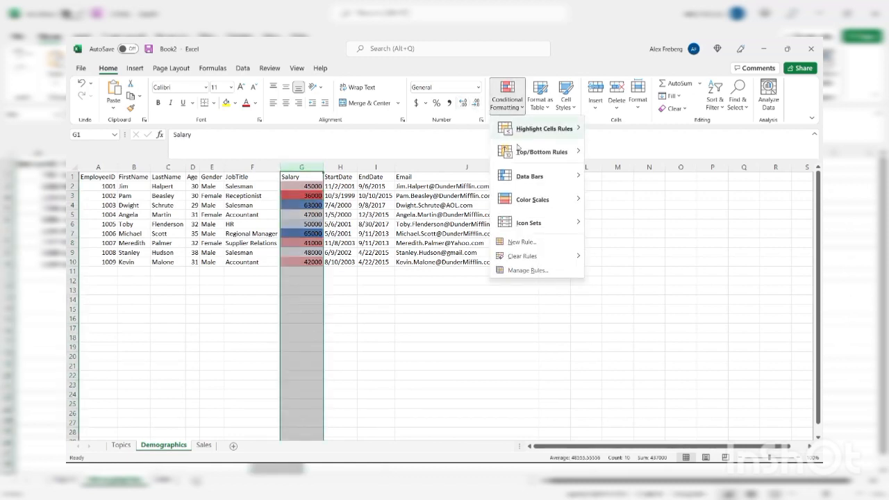
{"action": "mouse_move", "coordinate": [549, 184]}
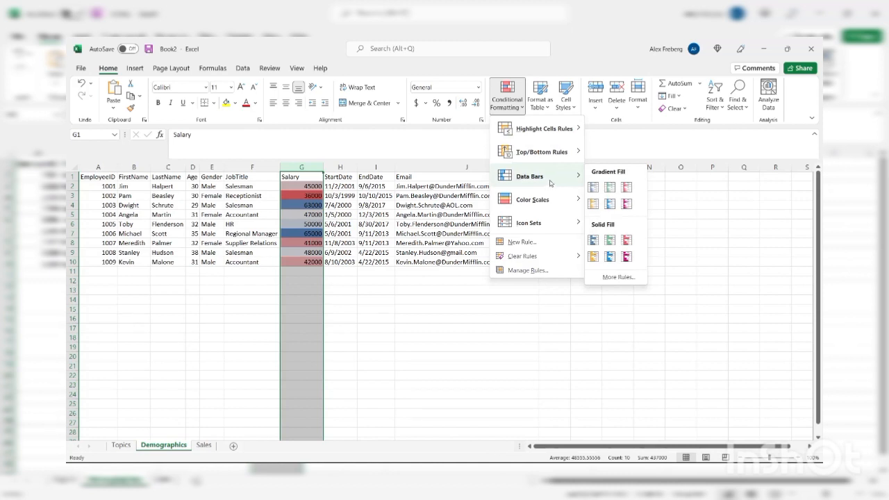
{"action": "left_click", "coordinate": [595, 188]}
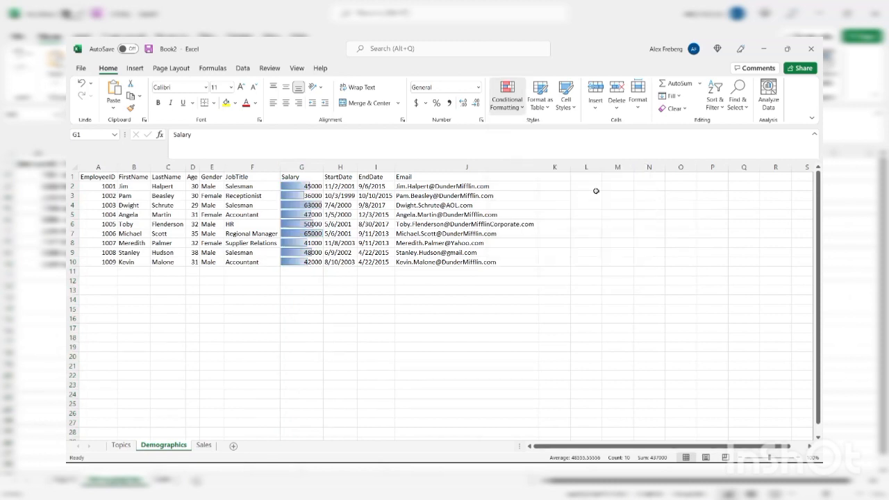
{"action": "left_click", "coordinate": [366, 306]}
Step: Clear all conditional formatting rules from the Salary column only
{"action": "left_click", "coordinate": [304, 164]}
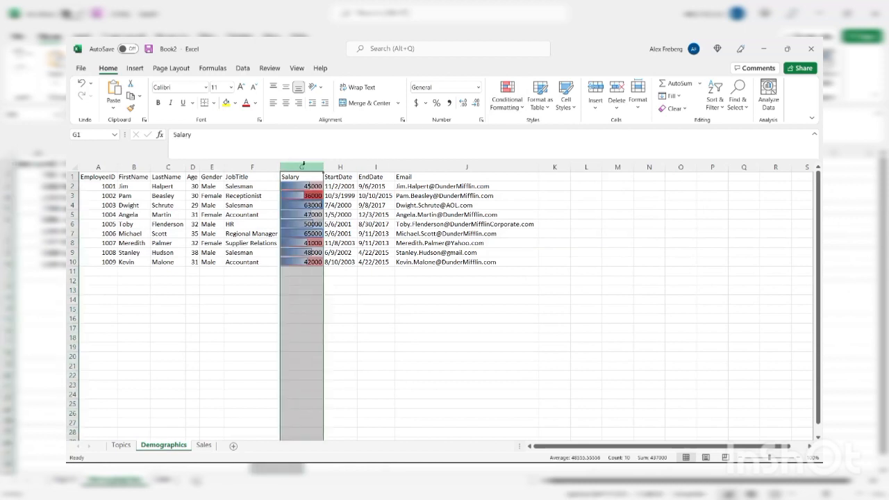
{"action": "left_click", "coordinate": [495, 111]}
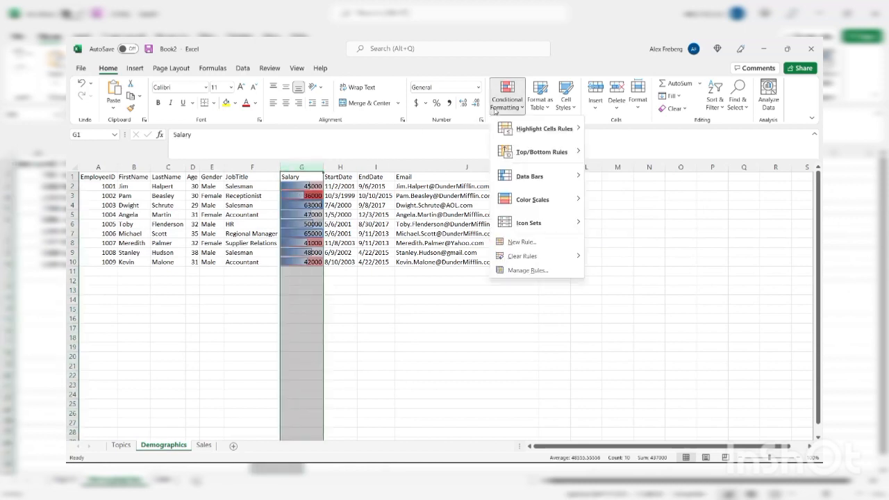
{"action": "mouse_move", "coordinate": [539, 258]}
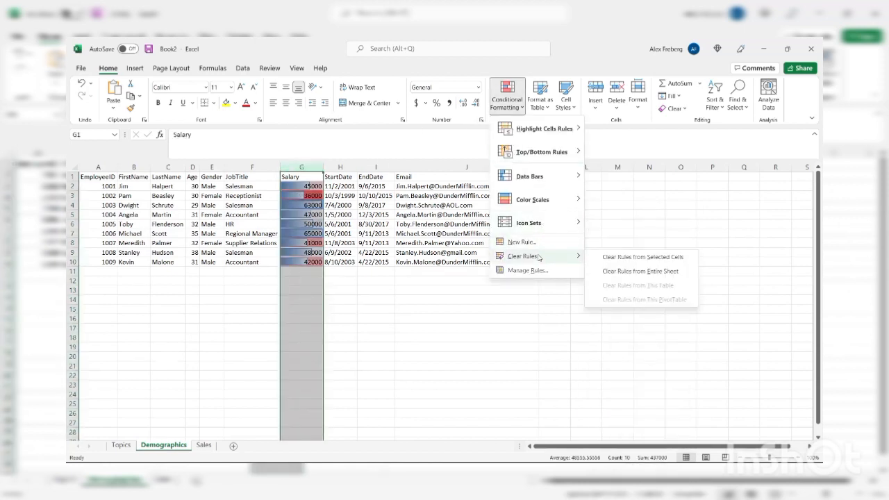
{"action": "left_click", "coordinate": [604, 260]}
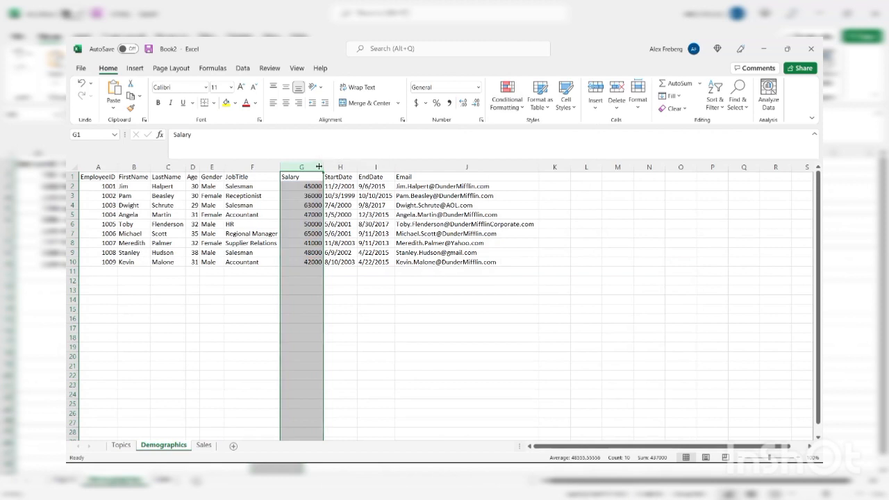
Step: Apply blue gradient-fill data bars to the cleared Salary column and compare the bars of the highest and lowest salaries
{"action": "left_click", "coordinate": [514, 104]}
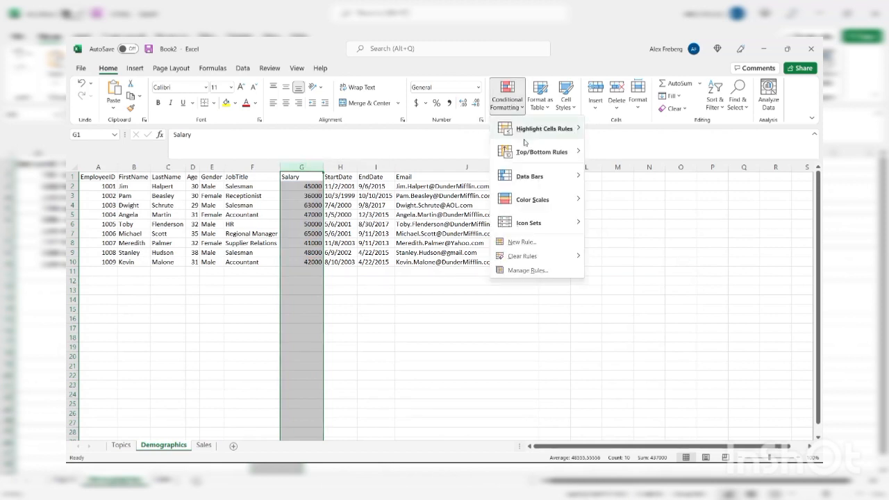
{"action": "mouse_move", "coordinate": [561, 178]}
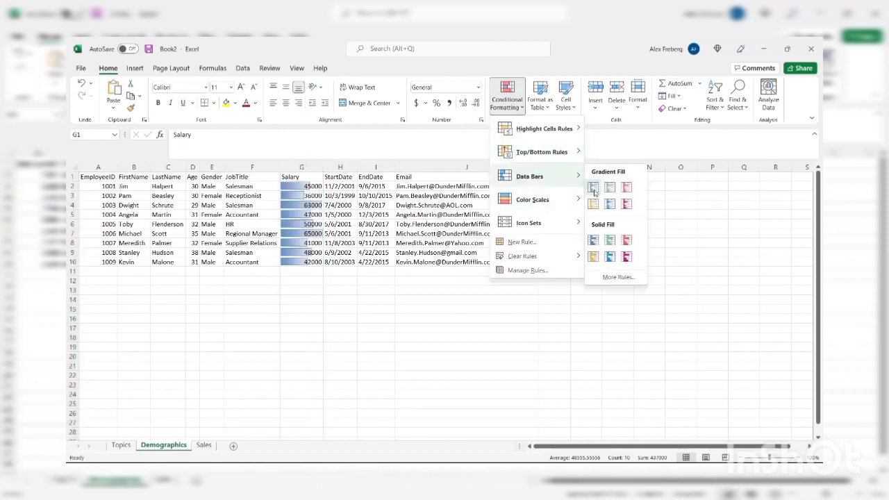
{"action": "left_click", "coordinate": [592, 187]}
{"action": "left_click", "coordinate": [355, 225]}
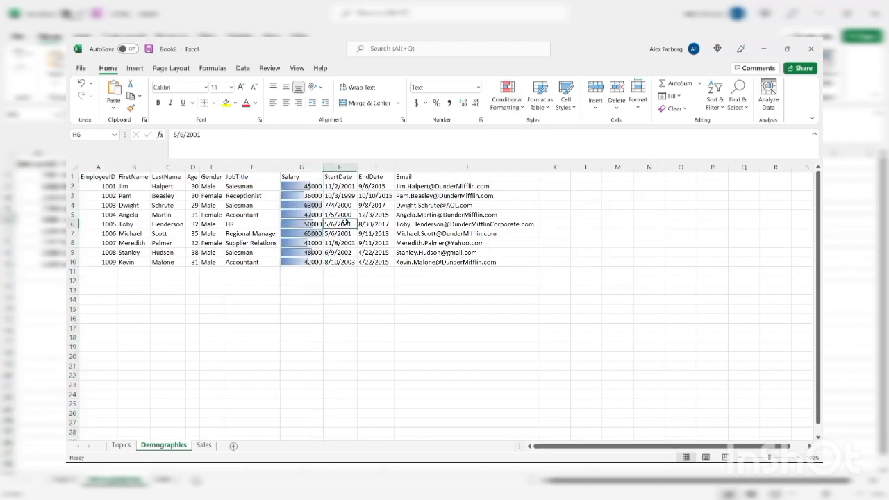
{"action": "left_click", "coordinate": [310, 205]}
{"action": "left_click", "coordinate": [310, 234]}
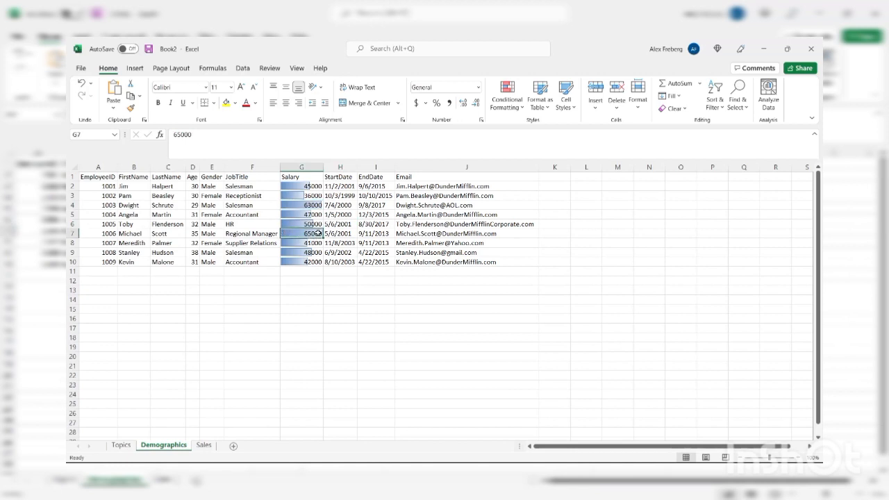
{"action": "left_click", "coordinate": [305, 196]}
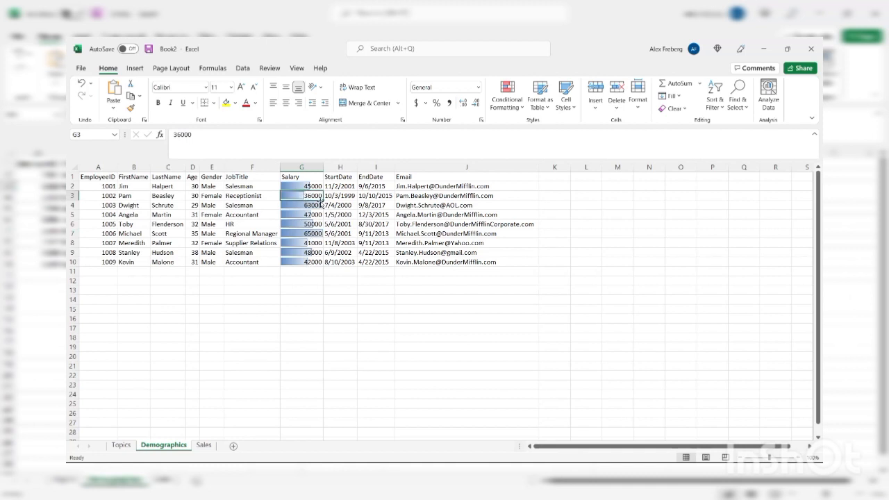
Step: Widen the Salary column to about double its width or more to compare the data bars, and narrow it back to a moderate width
{"action": "left_click_drag", "start_coordinate": [323, 168], "coordinate": [410, 176]}
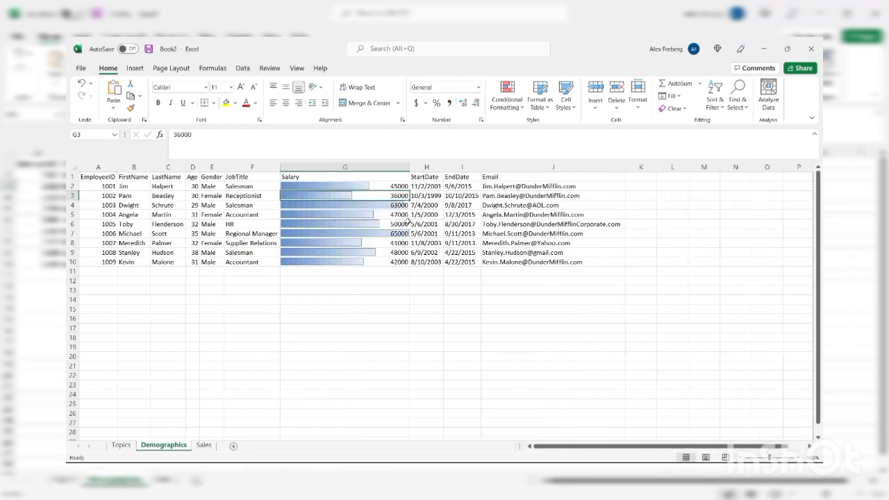
{"action": "left_click", "coordinate": [387, 288]}
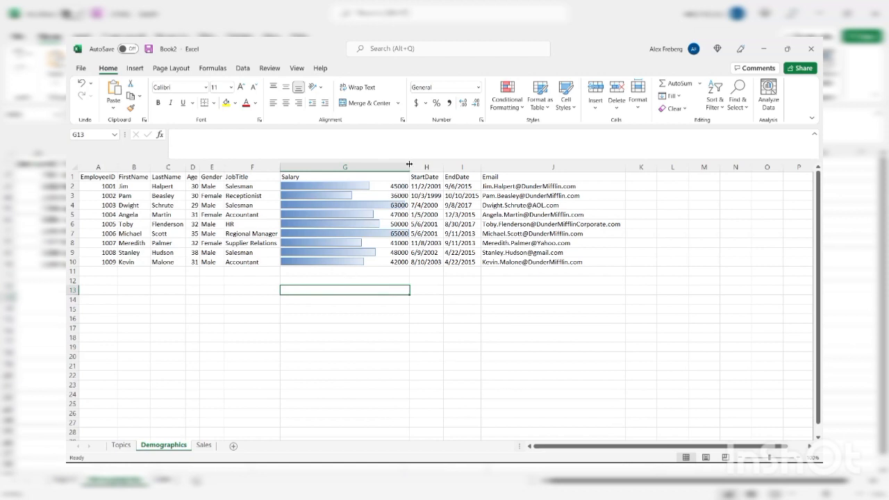
{"action": "left_click_drag", "start_coordinate": [409, 164], "coordinate": [341, 167]}
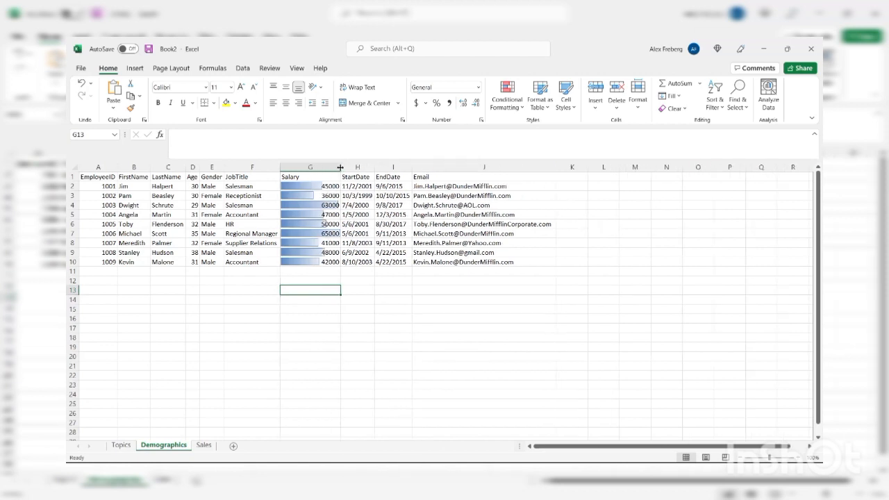
Step: Remove the data bars by clearing the conditional formatting rules from the Salary column's cells
{"action": "left_click", "coordinate": [318, 168]}
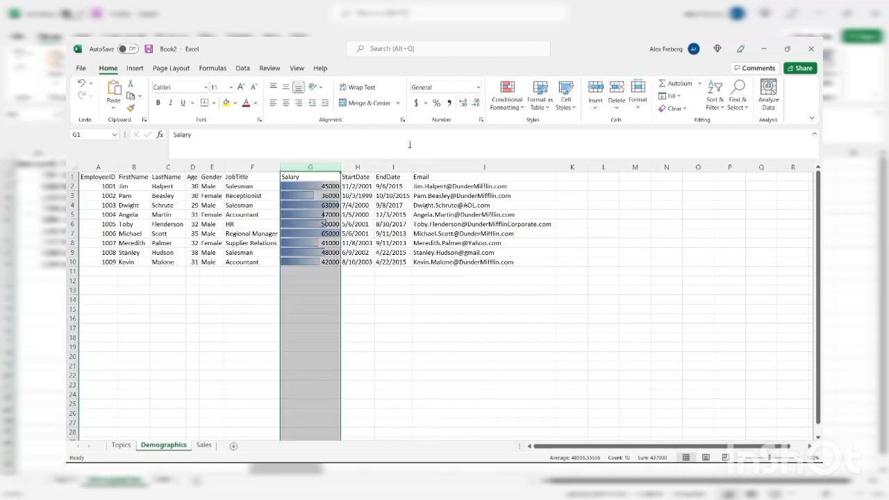
{"action": "left_click", "coordinate": [505, 104]}
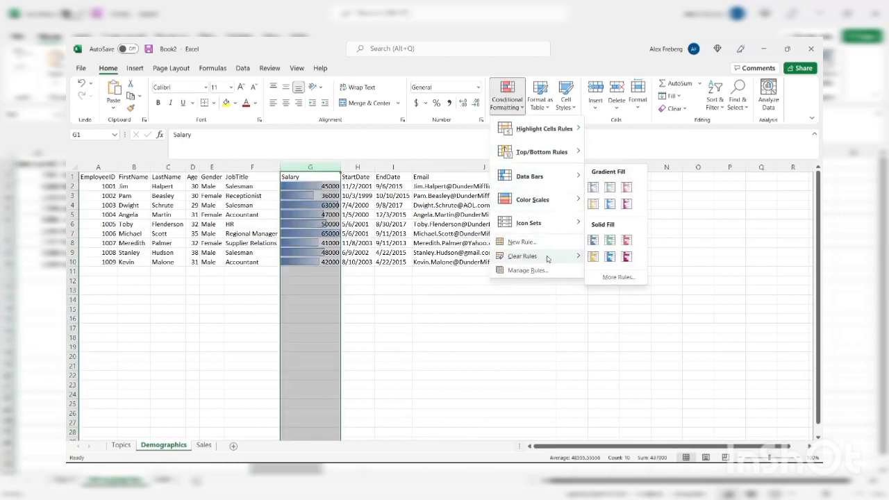
{"action": "mouse_move", "coordinate": [548, 257]}
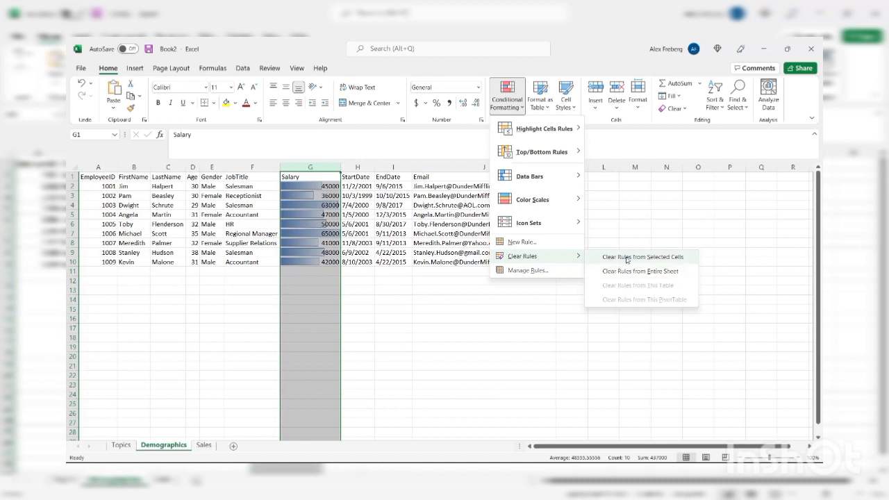
{"action": "left_click", "coordinate": [627, 257]}
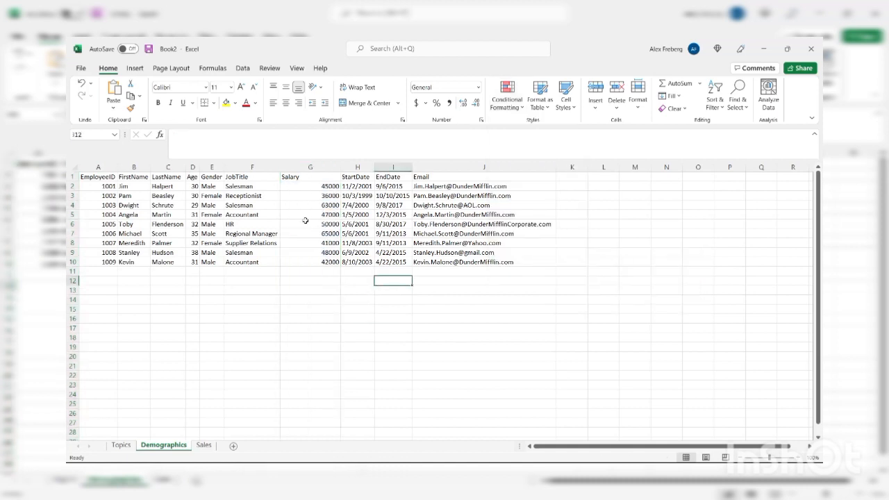
Step: Highlight above-average values in the Salary column using Light Red Fill with Dark Red Text
{"action": "left_click", "coordinate": [511, 108]}
{"action": "mouse_move", "coordinate": [565, 157]}
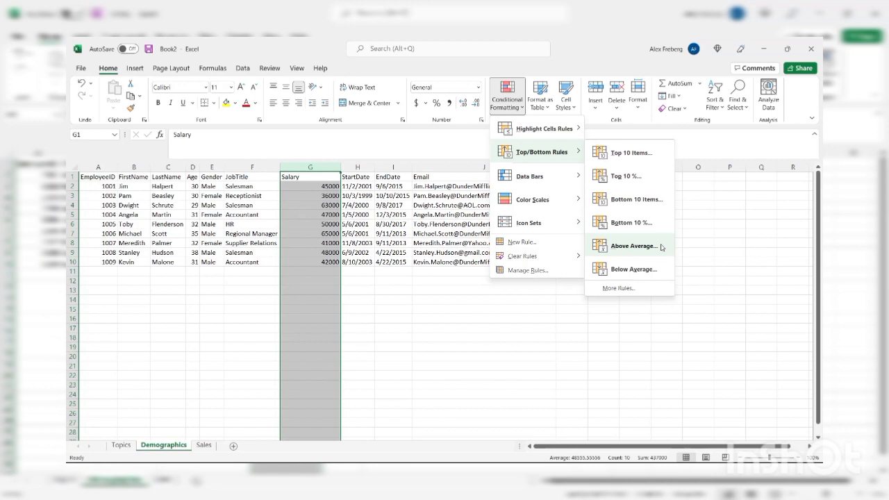
{"action": "left_click", "coordinate": [662, 247]}
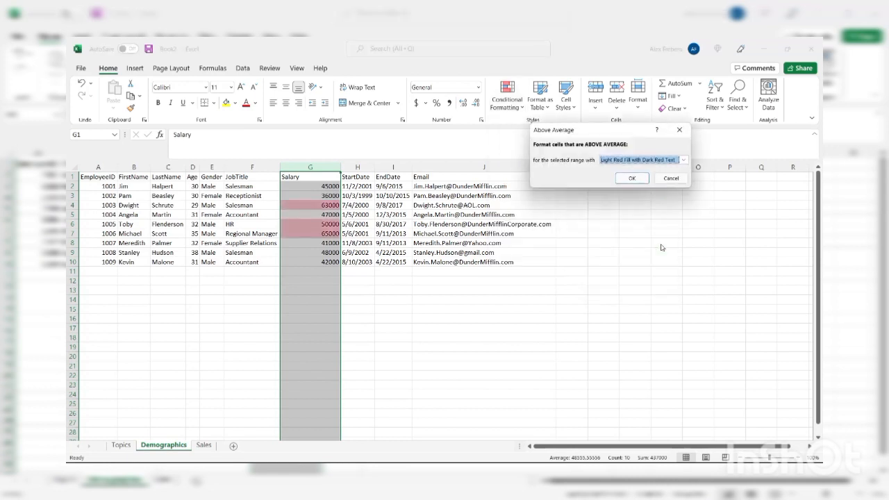
{"action": "left_click", "coordinate": [632, 180]}
Step: Examine which salaries are highlighted as above average and compare them with the unhighlighted ones
{"action": "left_click", "coordinate": [358, 234]}
{"action": "left_click", "coordinate": [310, 233]}
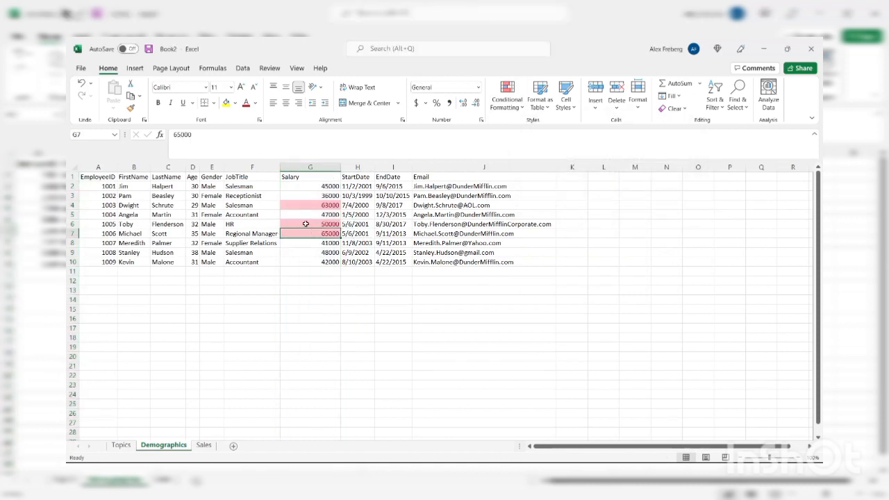
{"action": "left_click", "coordinate": [306, 224]}
{"action": "left_click", "coordinate": [298, 203]}
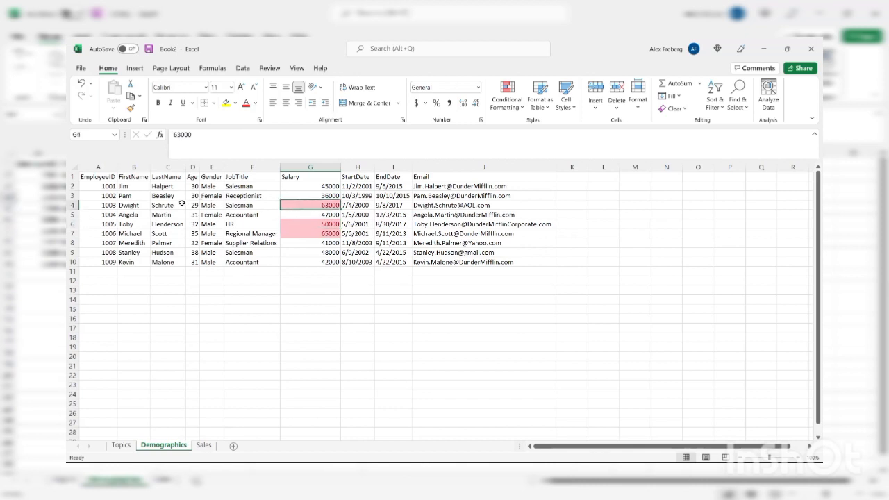
{"action": "left_click", "coordinate": [312, 271]}
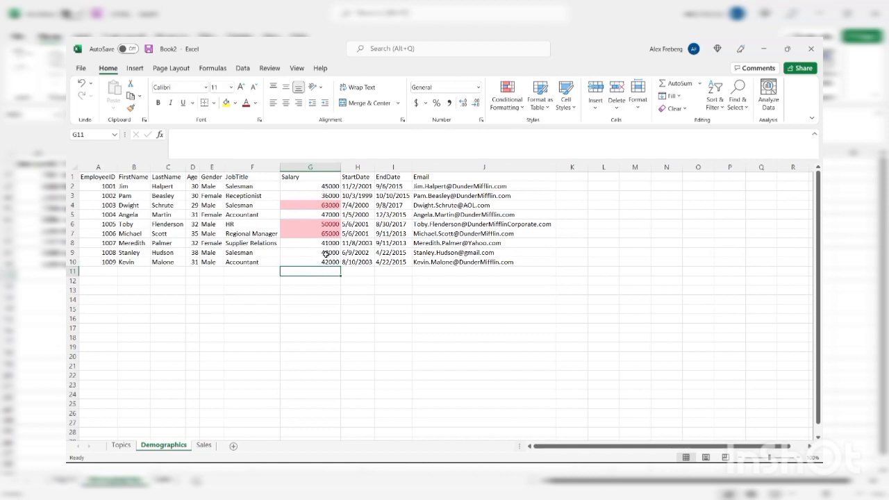
{"action": "left_click", "coordinate": [326, 254]}
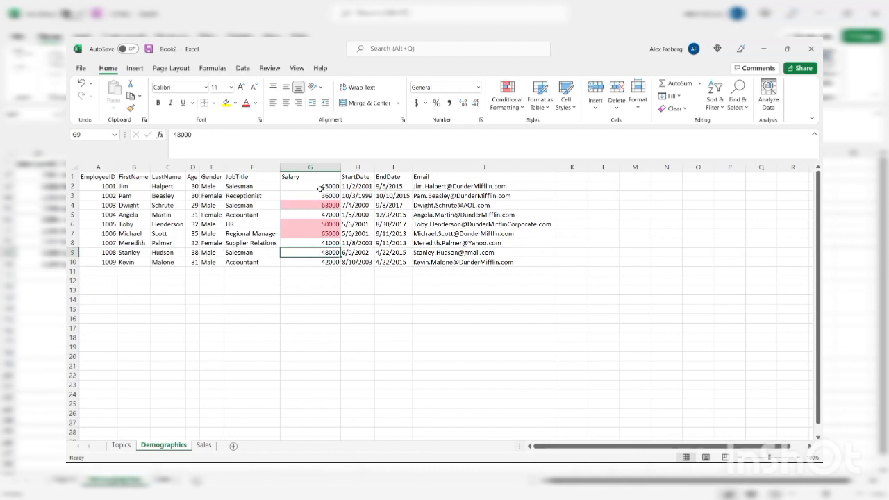
{"action": "left_click", "coordinate": [312, 227]}
{"action": "left_click", "coordinate": [312, 233]}
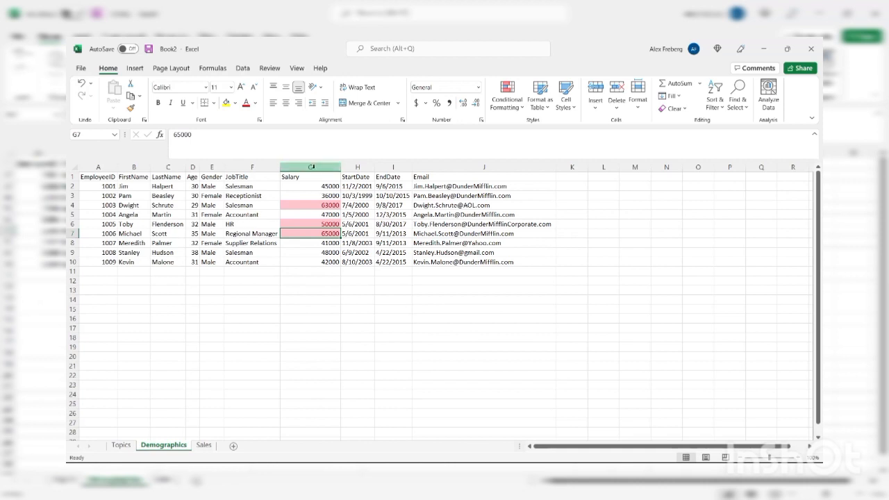
Step: Clear the above-average highlighting rule from the Salary column
{"action": "left_click", "coordinate": [310, 167]}
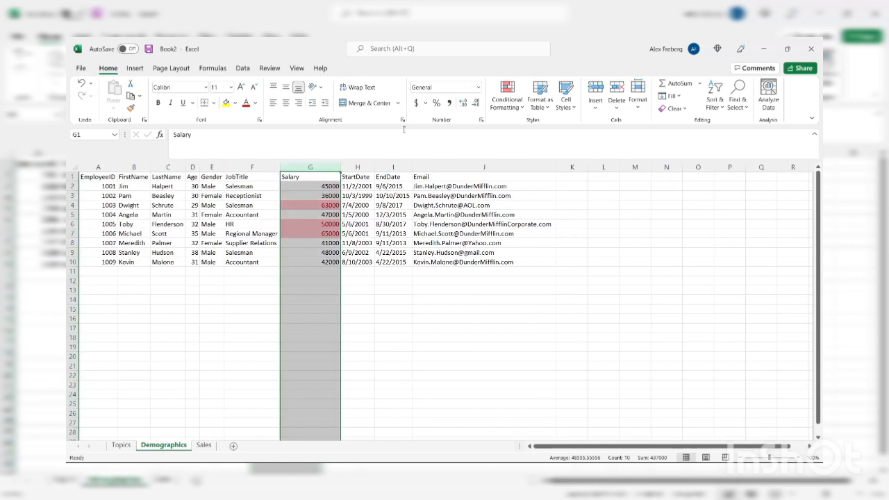
{"action": "left_click", "coordinate": [512, 109]}
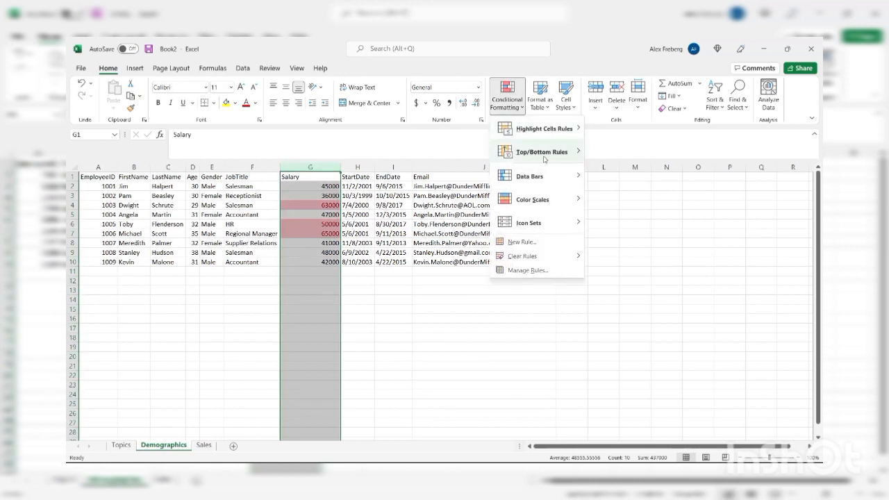
{"action": "mouse_move", "coordinate": [551, 264]}
{"action": "left_click", "coordinate": [601, 256]}
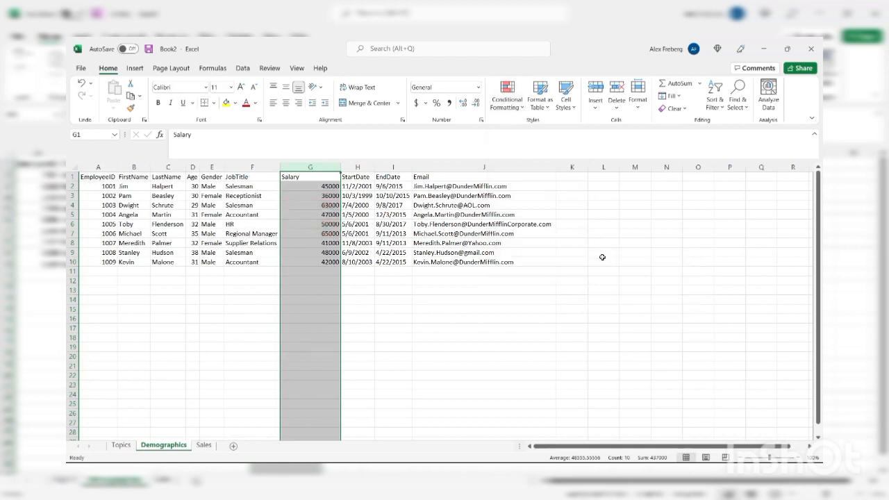
Step: Highlight below-average values in the Salary column using Light Red Fill with Dark Red Text
{"action": "left_click", "coordinate": [518, 92]}
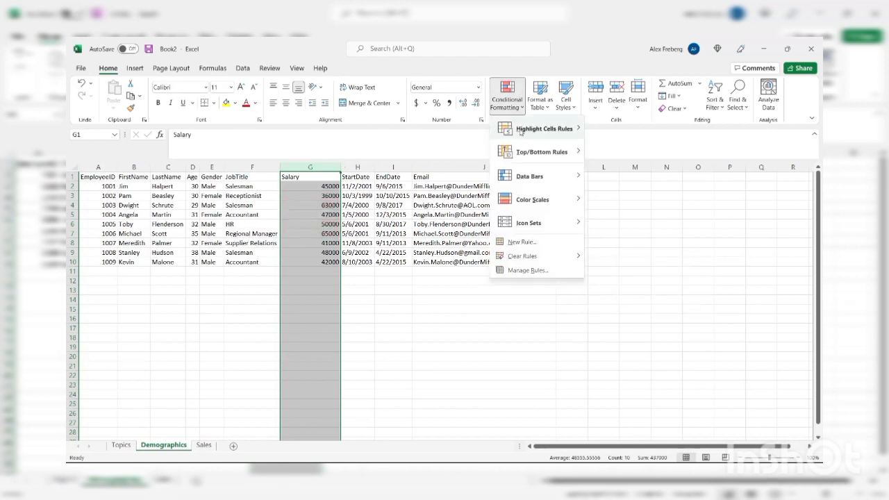
{"action": "mouse_move", "coordinate": [536, 131]}
{"action": "mouse_move", "coordinate": [563, 150]}
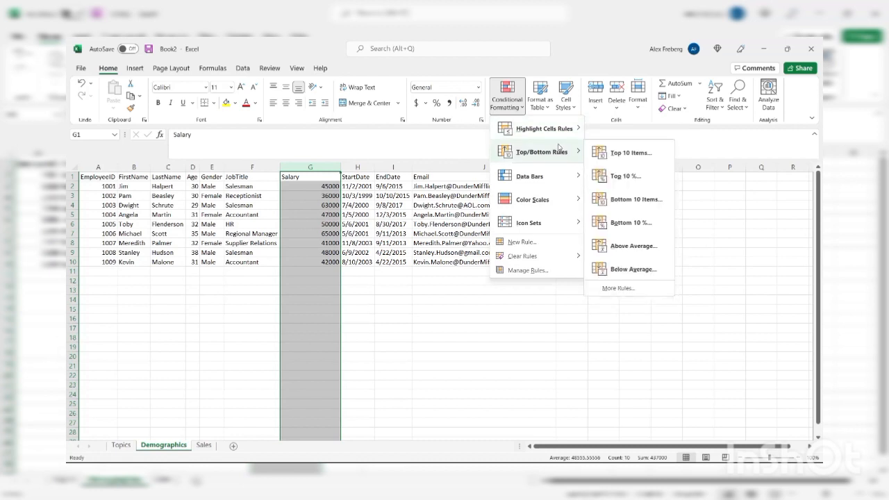
{"action": "left_click", "coordinate": [632, 269]}
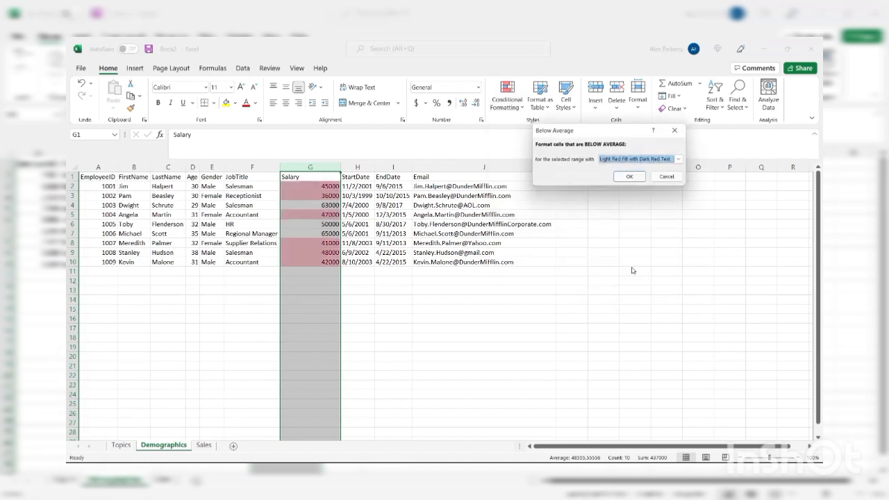
{"action": "left_click", "coordinate": [632, 177]}
{"action": "left_click", "coordinate": [398, 222]}
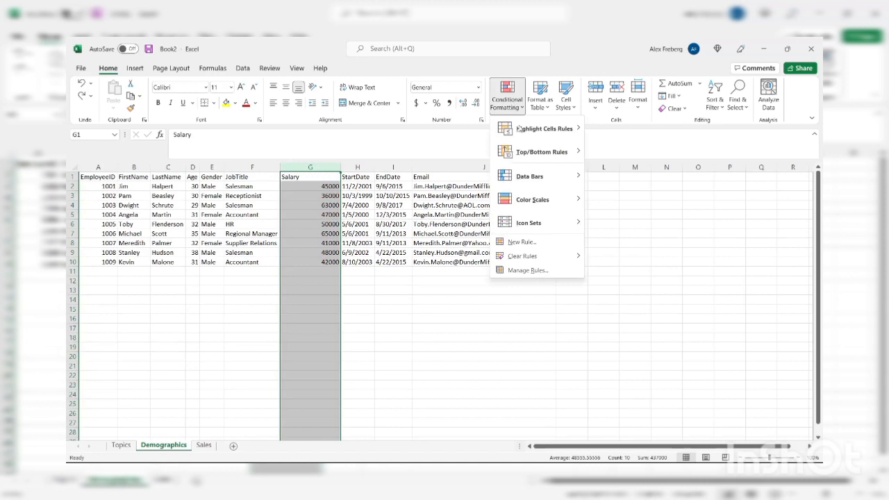
{"action": "mouse_move", "coordinate": [559, 161]}
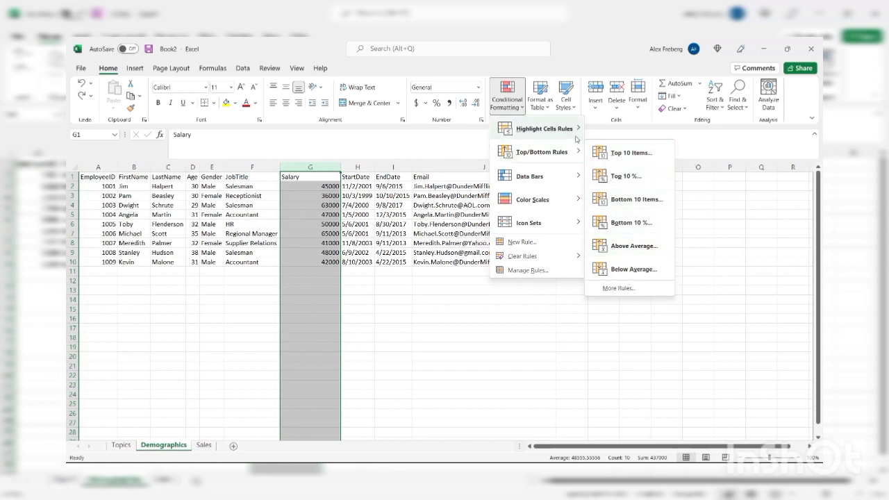
{"action": "mouse_move", "coordinate": [576, 136]}
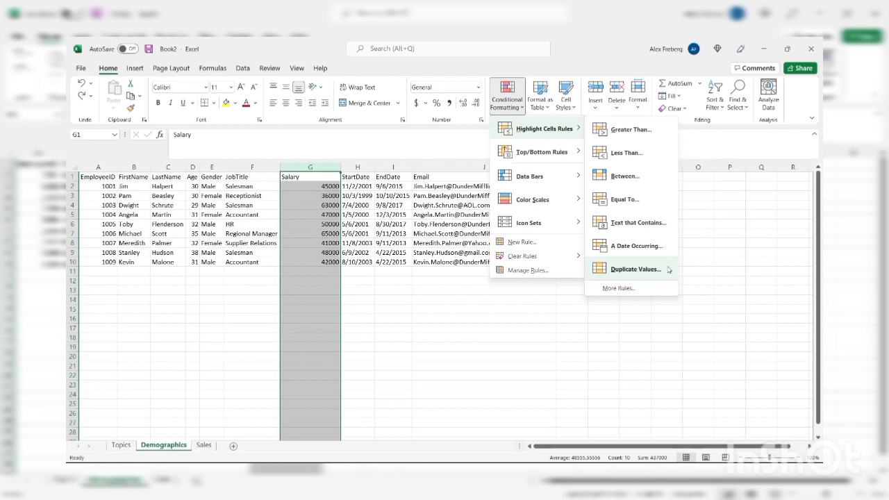
{"action": "left_click", "coordinate": [363, 303]}
{"action": "left_click", "coordinate": [362, 301]}
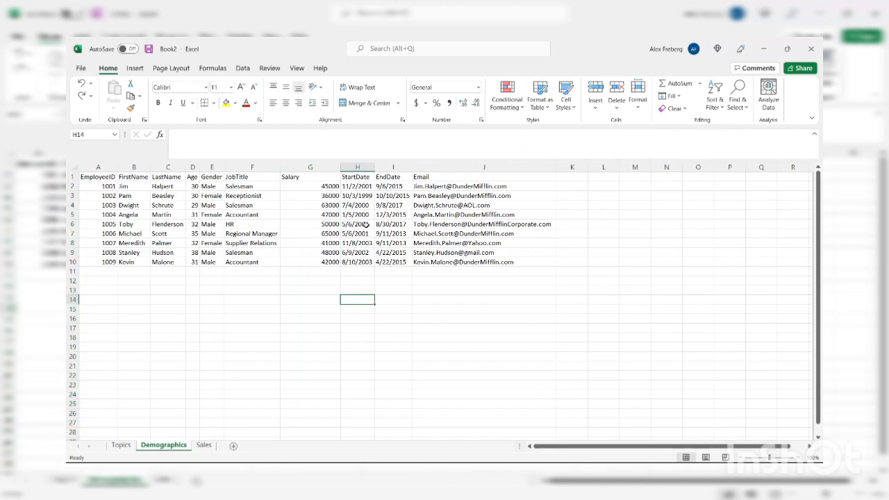
Step: Start a Duplicate Values highlighting rule on the whole StartDate column
{"action": "left_click_drag", "start_coordinate": [363, 224], "coordinate": [363, 233]}
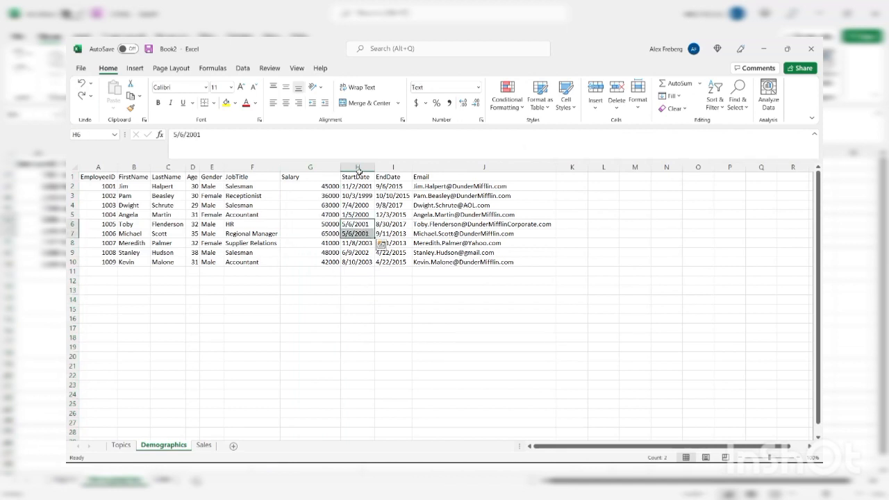
{"action": "left_click", "coordinate": [358, 167]}
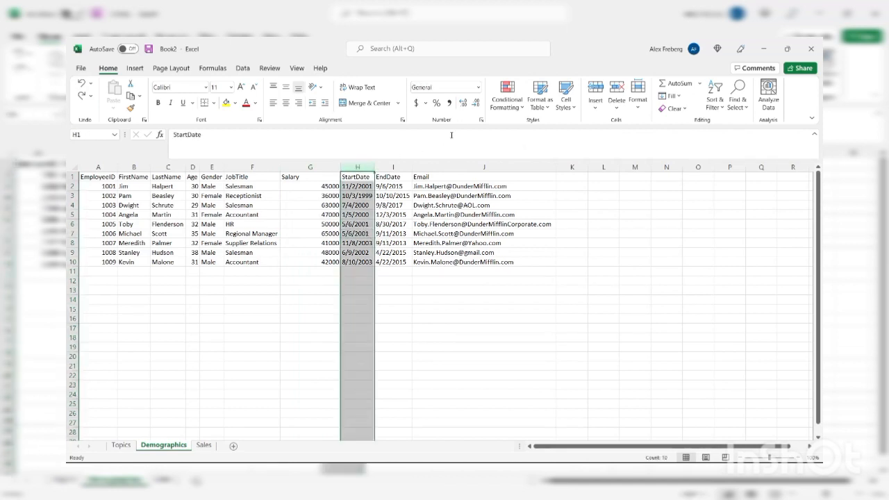
{"action": "left_click", "coordinate": [508, 104]}
{"action": "mouse_move", "coordinate": [554, 135]}
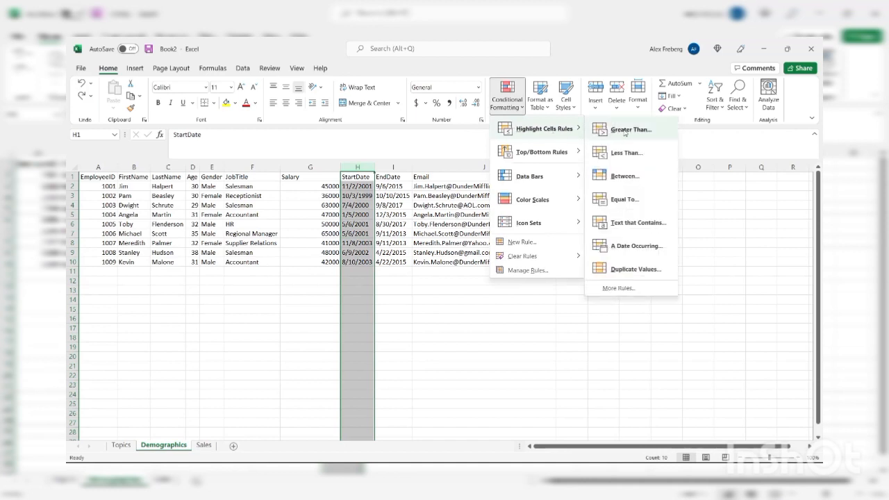
{"action": "left_click", "coordinate": [636, 269]}
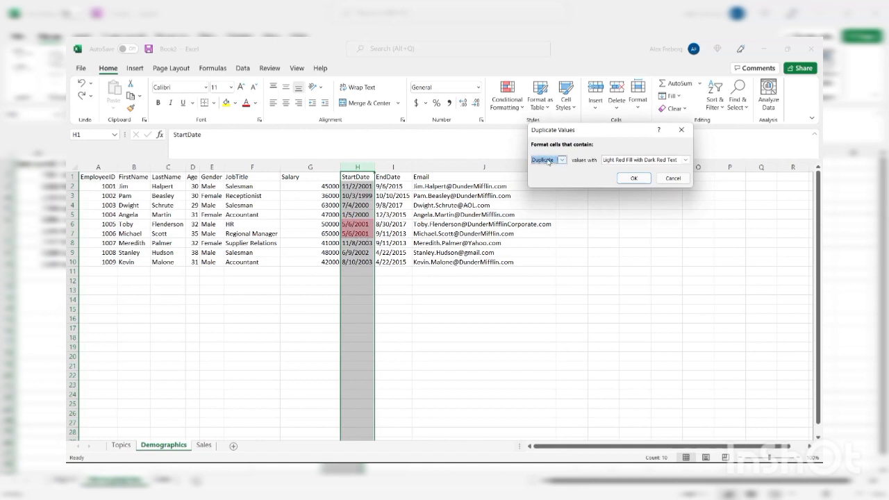
Step: Preview the StartDate rule with Unique values and switch it back to Duplicate
{"action": "left_click", "coordinate": [561, 161]}
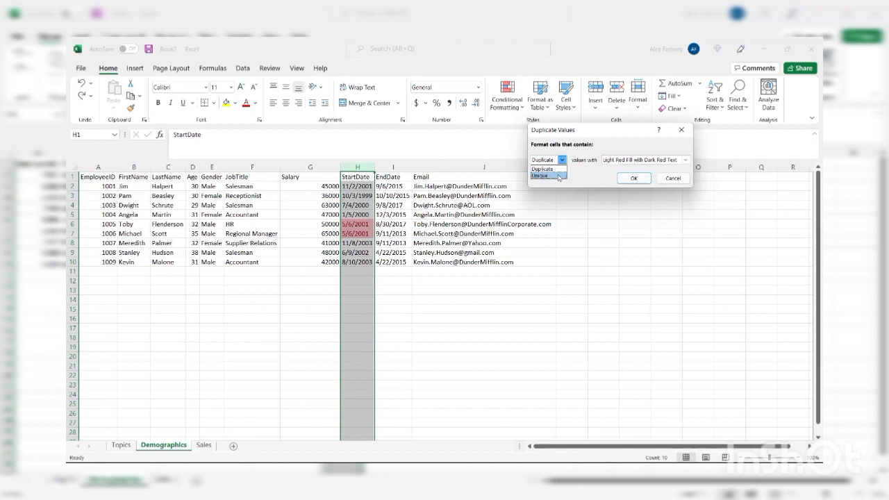
{"action": "left_click", "coordinate": [549, 176]}
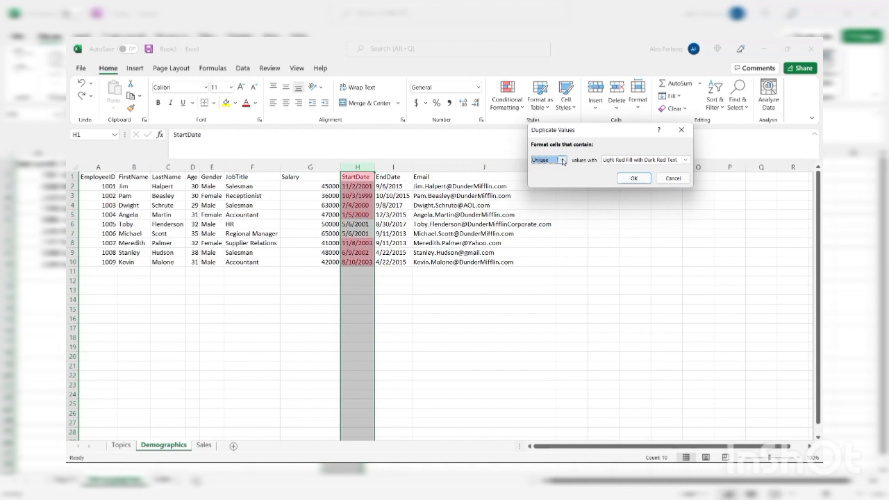
{"action": "left_click", "coordinate": [564, 161]}
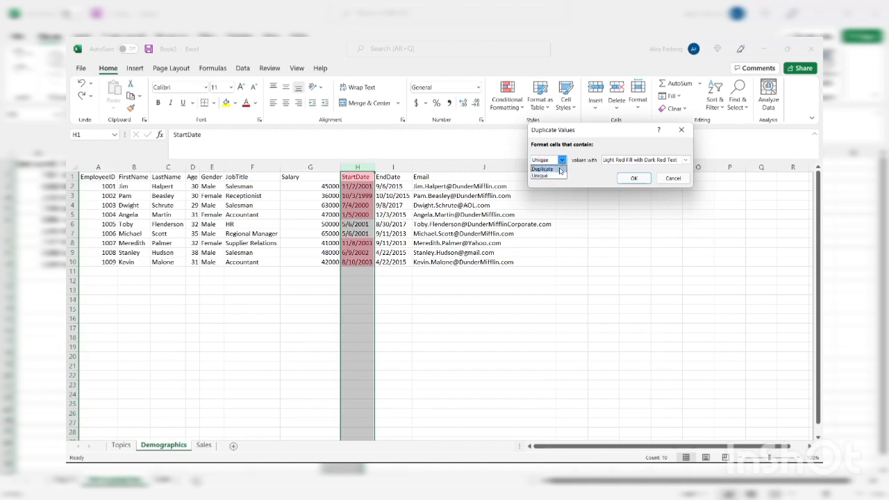
{"action": "left_click", "coordinate": [559, 169]}
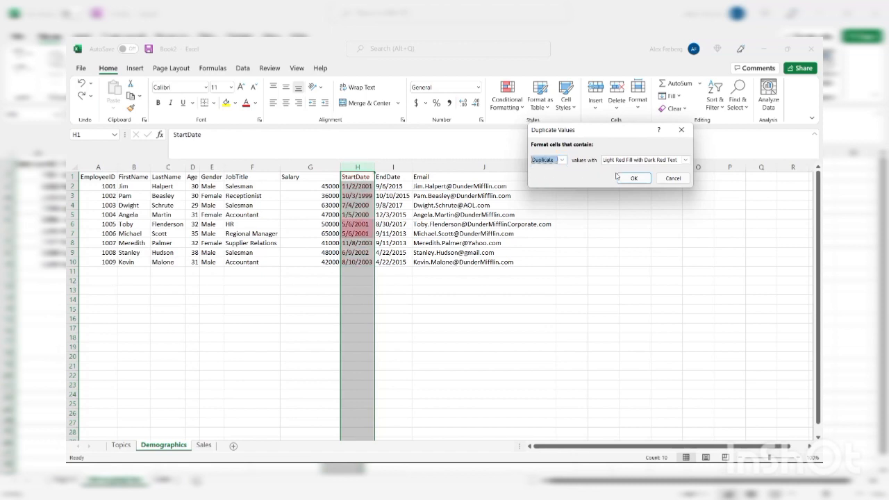
Step: Apply the duplicate-values rule with Light Red Fill with Dark Red Text after previewing Yellow Fill with Dark Yellow Text and Red Text
{"action": "left_click", "coordinate": [684, 162]}
{"action": "left_click", "coordinate": [638, 175]}
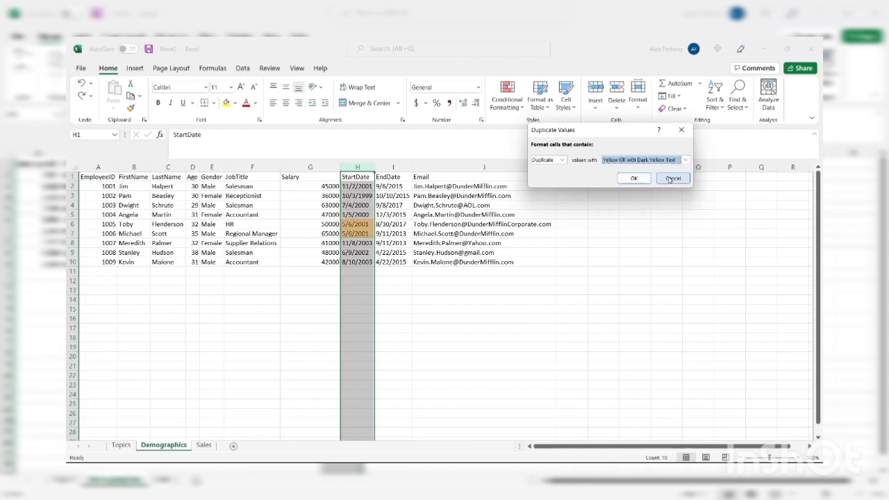
{"action": "left_click", "coordinate": [686, 161]}
{"action": "key", "text": "Down"}
{"action": "key", "text": "Down"}
{"action": "key", "text": "Down"}
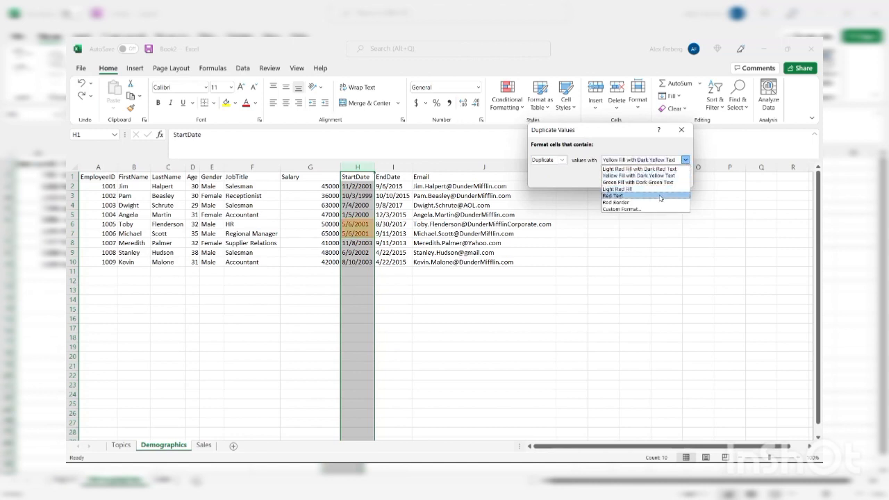
{"action": "key", "text": "Return"}
{"action": "left_click", "coordinate": [684, 163]}
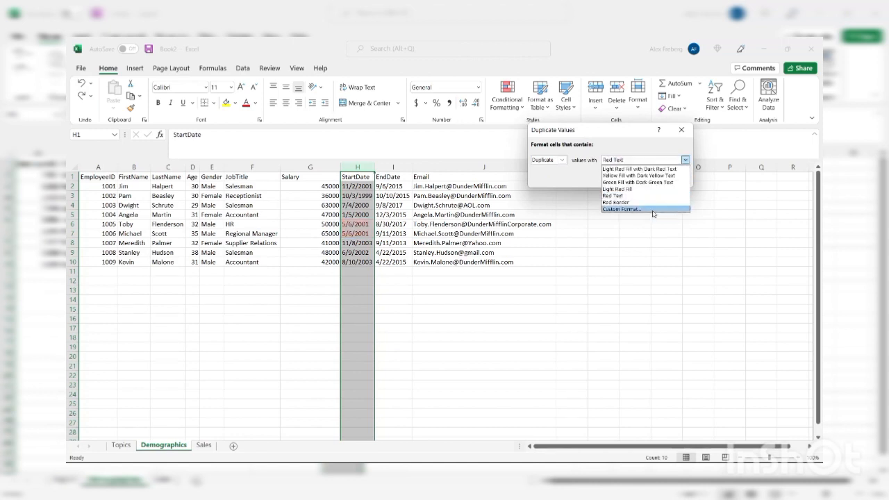
{"action": "left_click", "coordinate": [651, 169]}
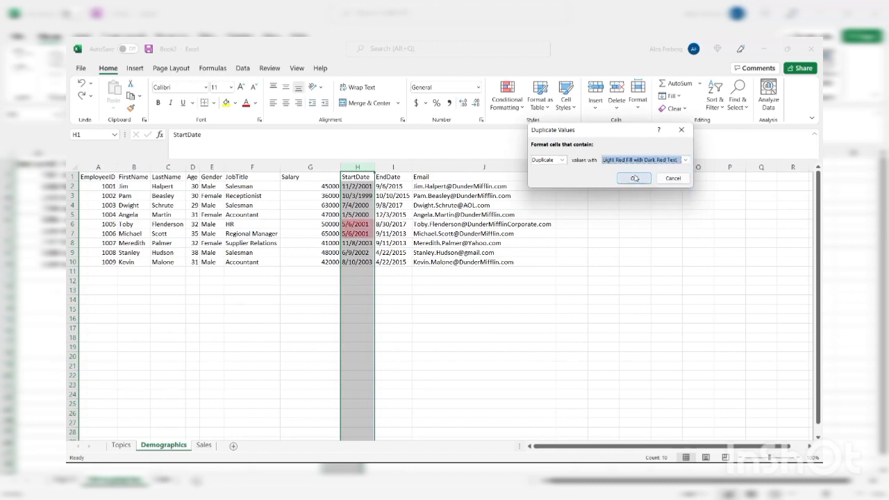
{"action": "left_click", "coordinate": [634, 179]}
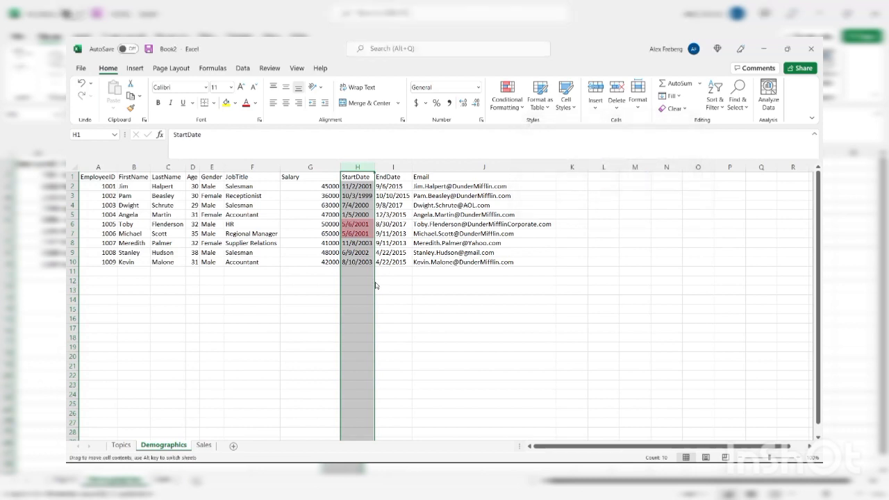
Step: Examine the highlighted duplicates in the StartDate column and check the EmployeeID column's values for comparison
{"action": "left_click", "coordinate": [367, 234]}
{"action": "left_click_drag", "start_coordinate": [361, 222], "coordinate": [360, 233]}
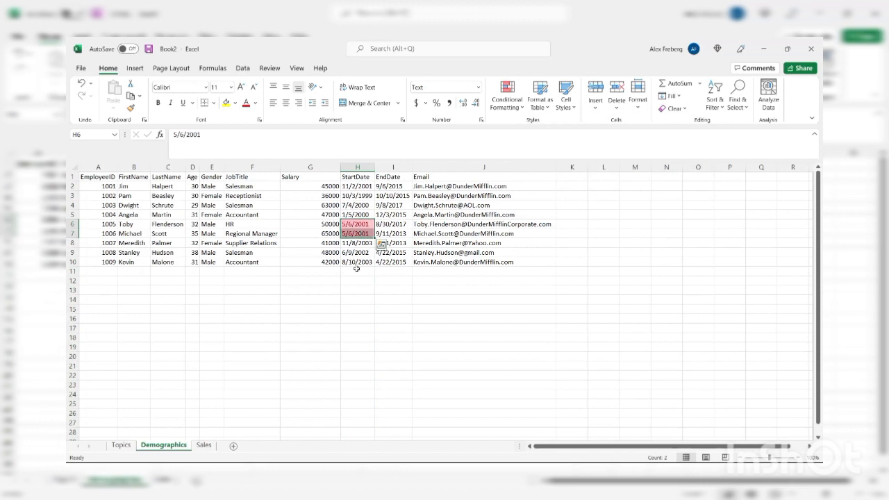
{"action": "left_click", "coordinate": [358, 270]}
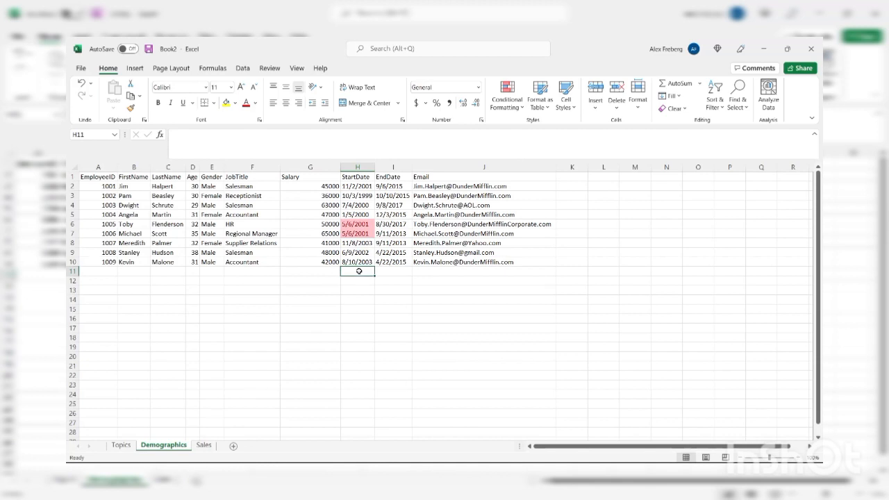
{"action": "left_click", "coordinate": [98, 167]}
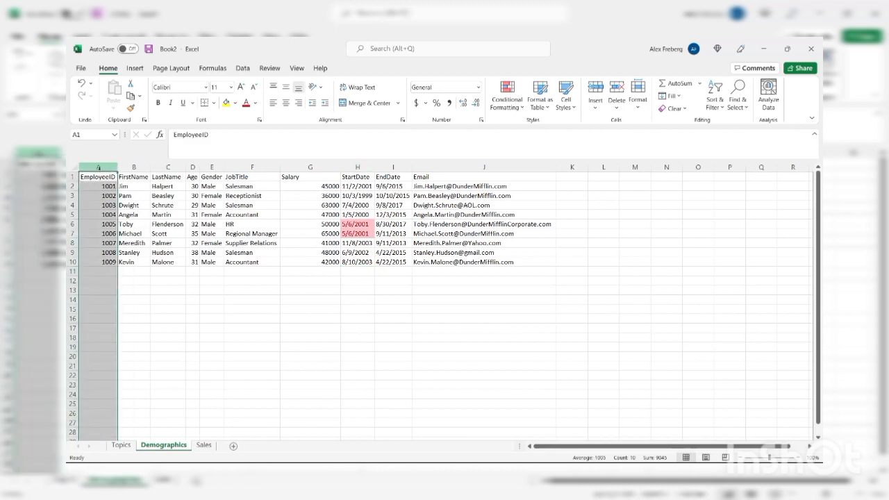
{"action": "left_click", "coordinate": [172, 289]}
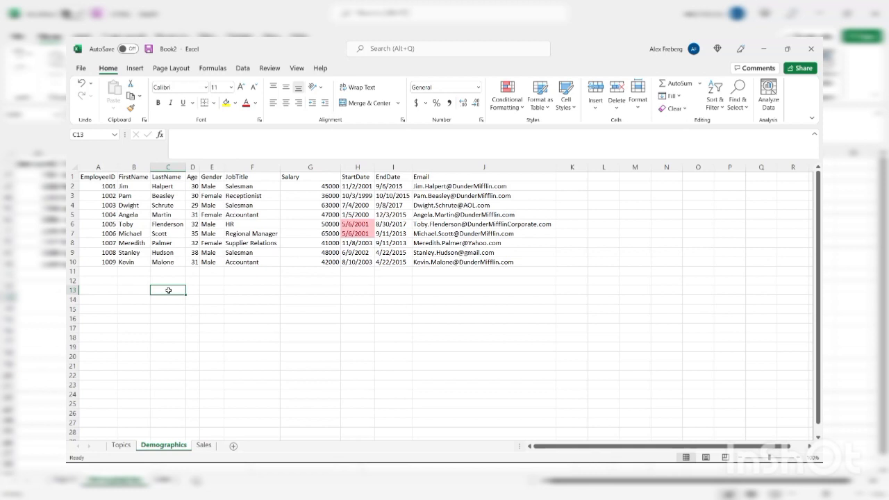
{"action": "left_click", "coordinate": [94, 167]}
{"action": "left_click", "coordinate": [98, 204]}
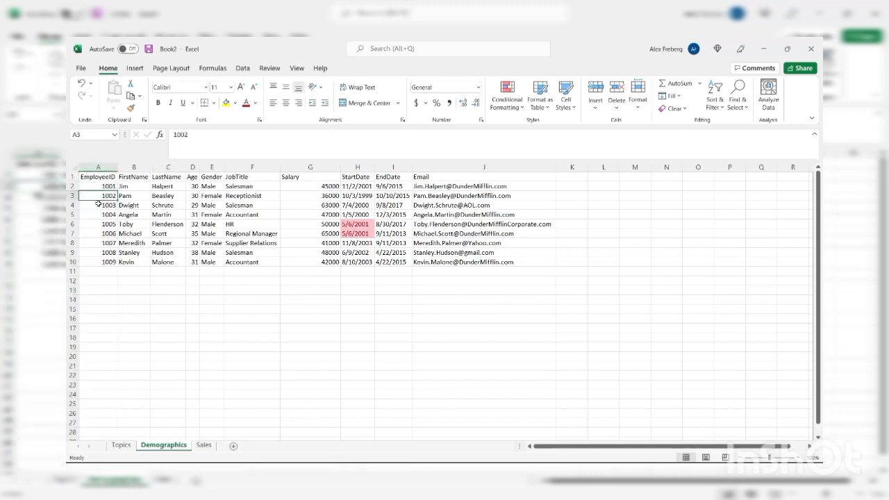
{"action": "left_click", "coordinate": [168, 300]}
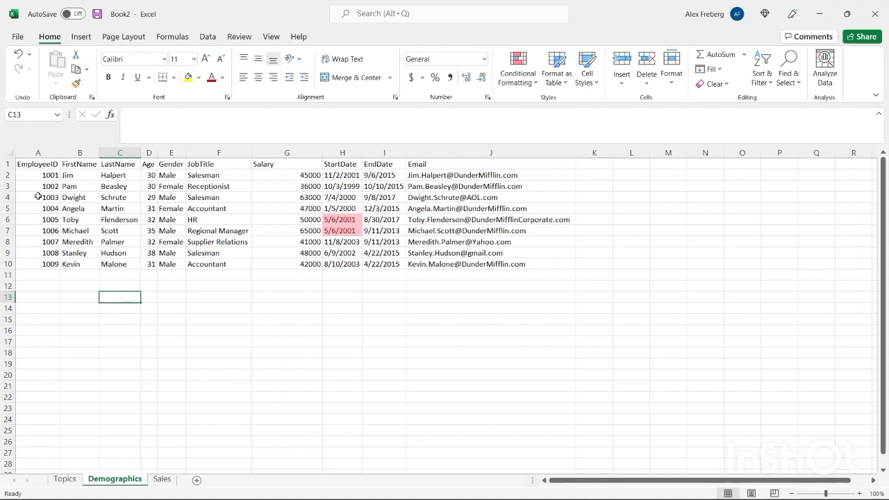
{"action": "left_click", "coordinate": [31, 153]}
{"action": "left_click", "coordinate": [44, 188]}
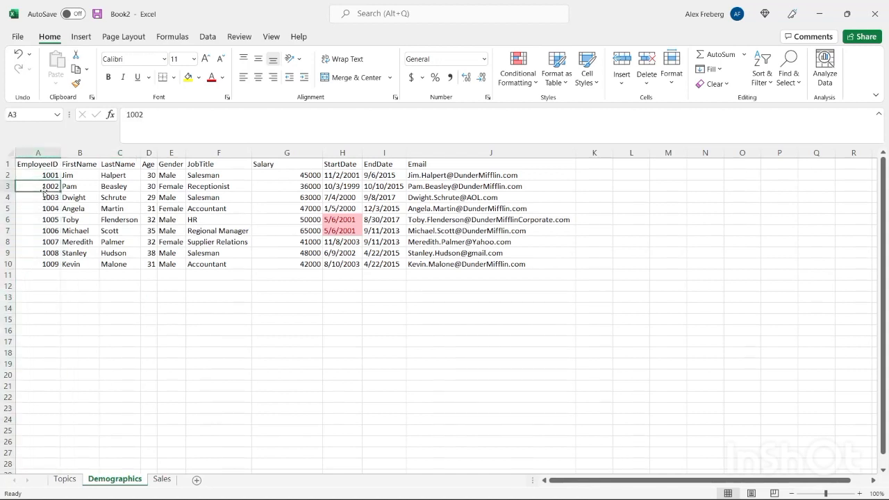
{"action": "left_click", "coordinate": [38, 196]}
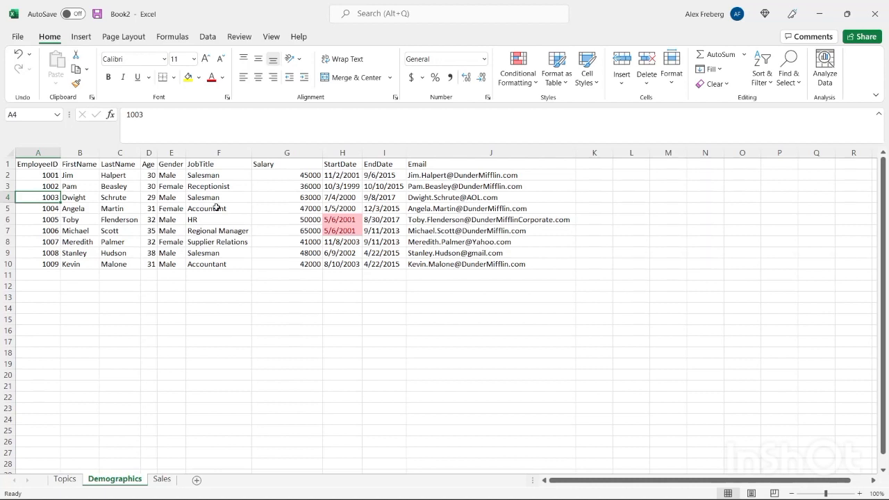
{"action": "left_click", "coordinate": [324, 219]}
{"action": "left_click_drag", "start_coordinate": [324, 218], "coordinate": [327, 229]}
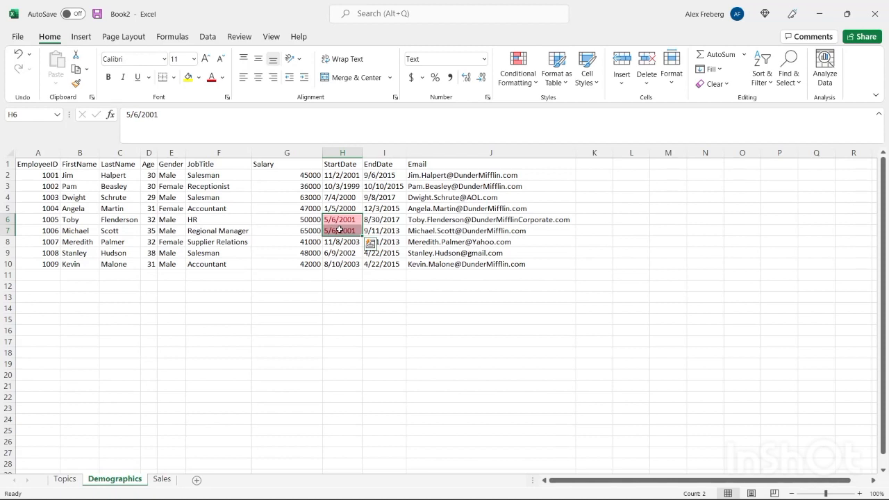
{"action": "left_click", "coordinate": [340, 199]}
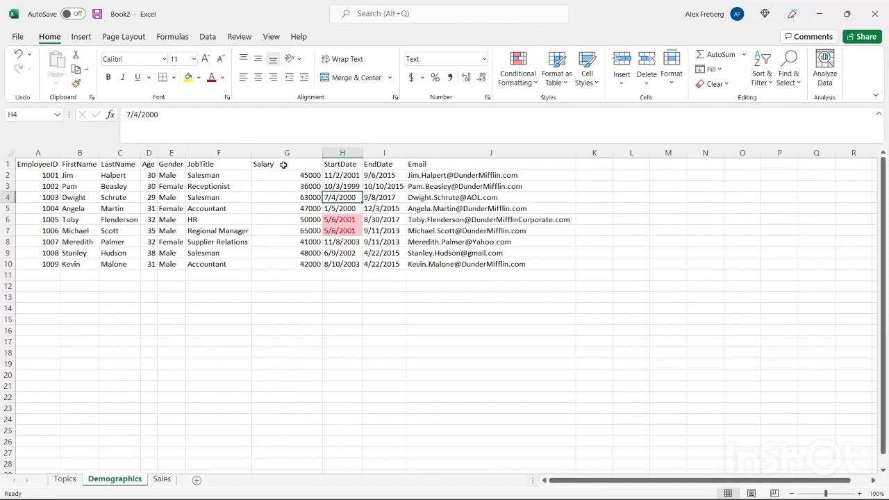
Step: Add filters to the header row of the Demographics table
{"action": "left_click", "coordinate": [8, 164]}
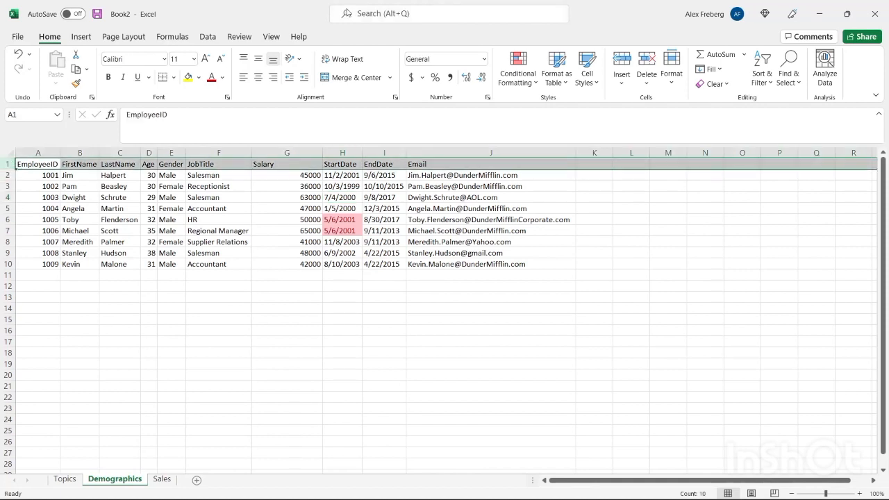
{"action": "left_click", "coordinate": [207, 36]}
{"action": "left_click", "coordinate": [498, 70]}
{"action": "left_click", "coordinate": [349, 185]}
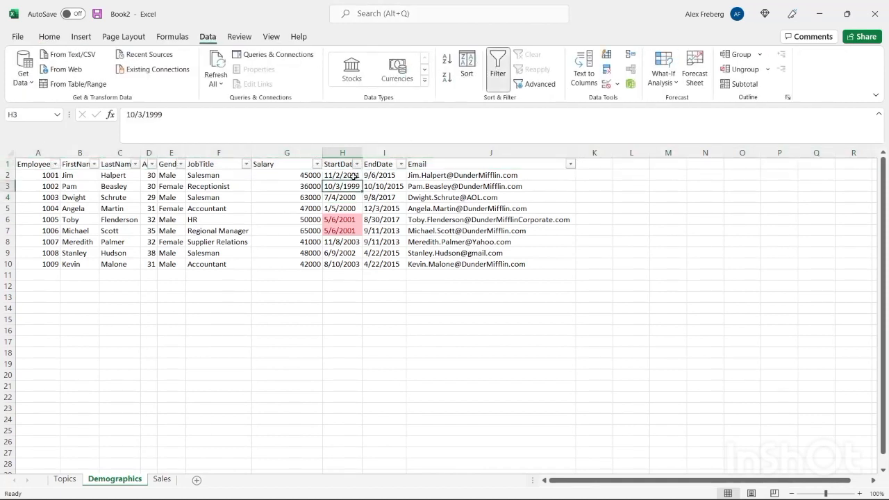
Step: Sort the table by the light red cell color in the StartDate column
{"action": "left_click", "coordinate": [358, 164]}
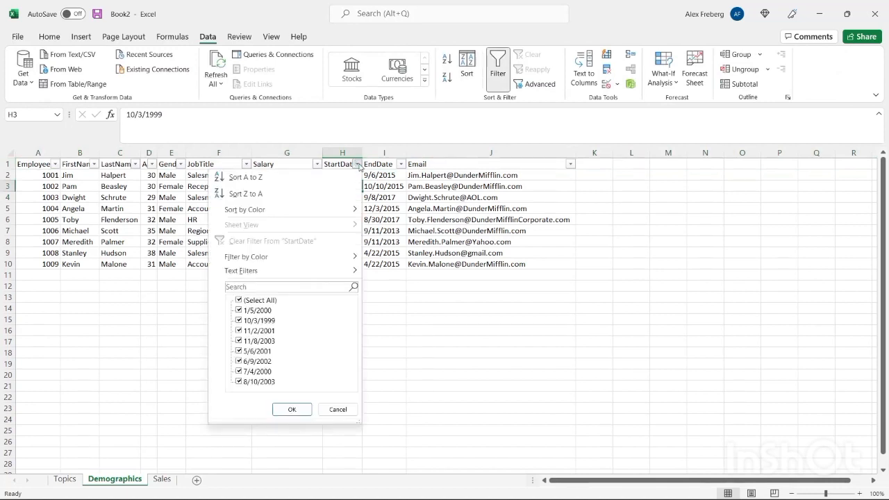
{"action": "mouse_move", "coordinate": [331, 216]}
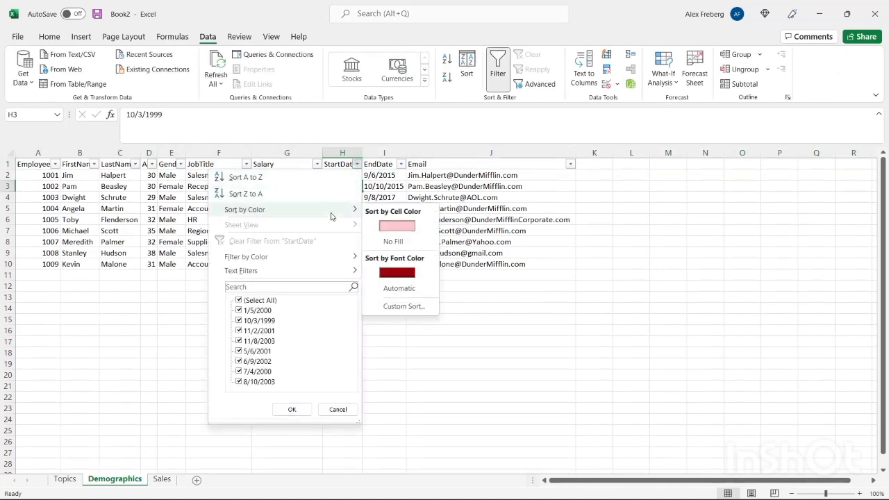
{"action": "left_click", "coordinate": [408, 226]}
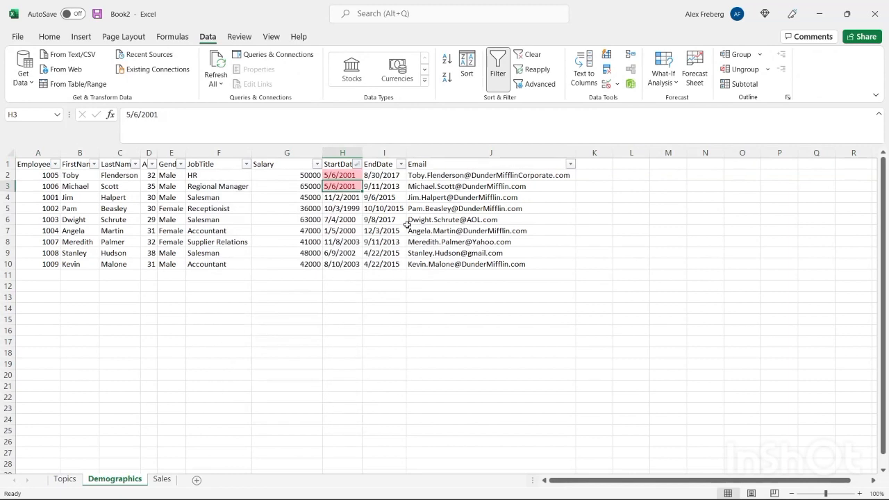
Step: Review the cell-color and font-color sorting options available for the StartDate column
{"action": "left_click_drag", "start_coordinate": [338, 174], "coordinate": [337, 192]}
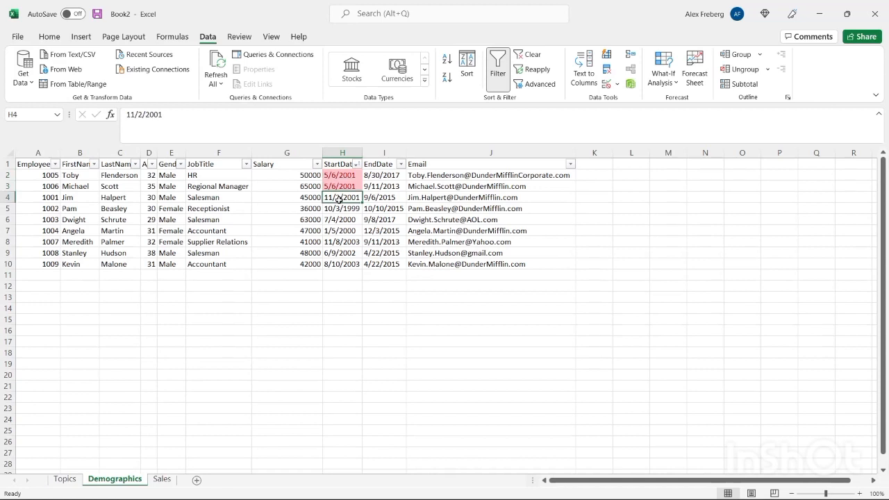
{"action": "left_click", "coordinate": [355, 163]}
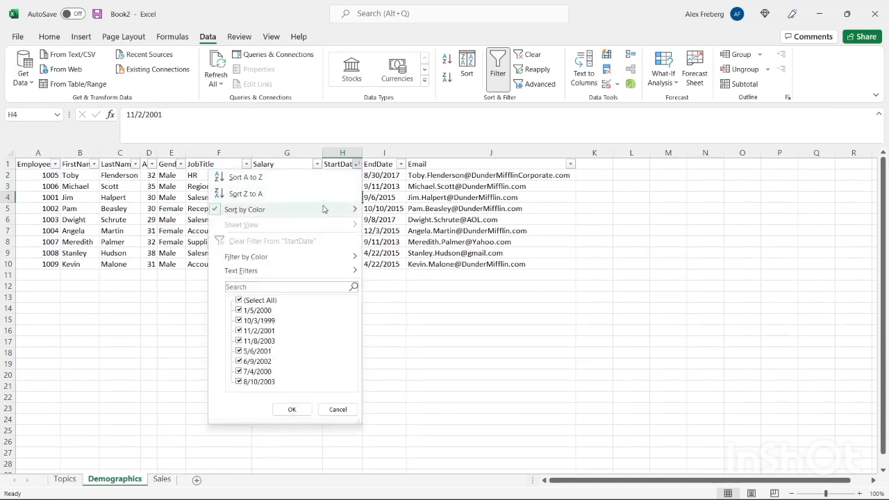
{"action": "mouse_move", "coordinate": [324, 209]}
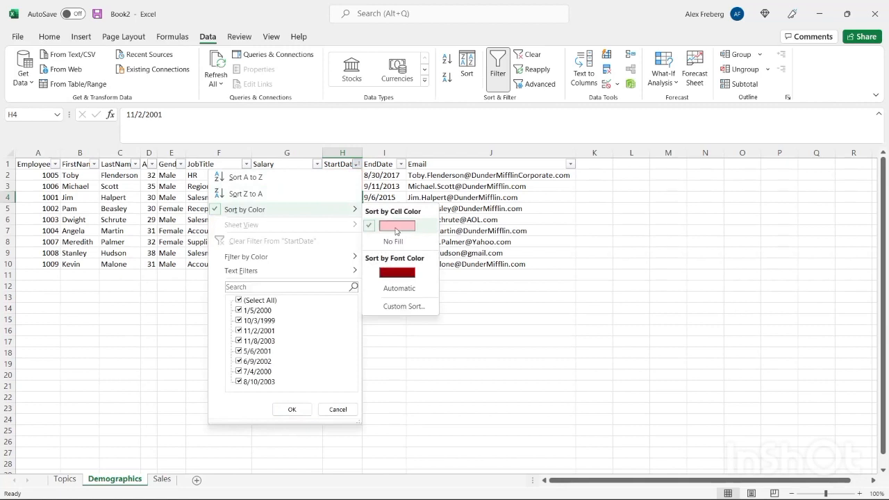
{"action": "left_click", "coordinate": [441, 334]}
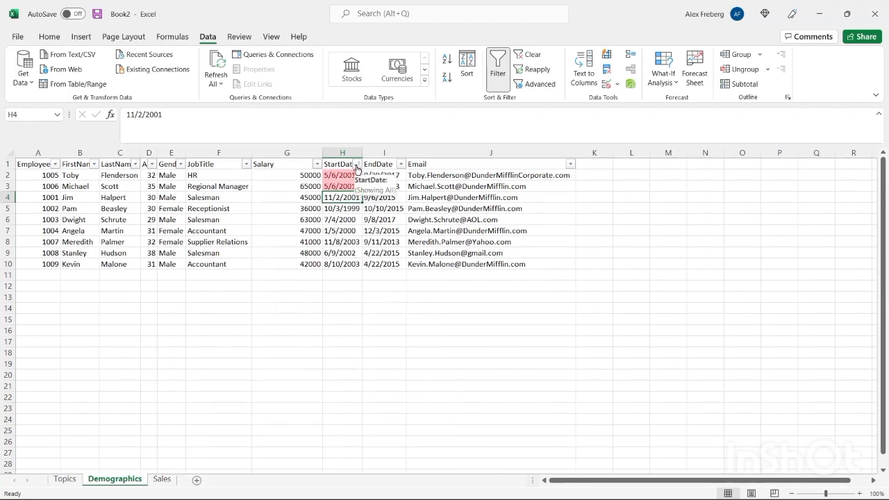
Step: Clear the conditional formatting rules from the StartDate column
{"action": "left_click", "coordinate": [342, 152]}
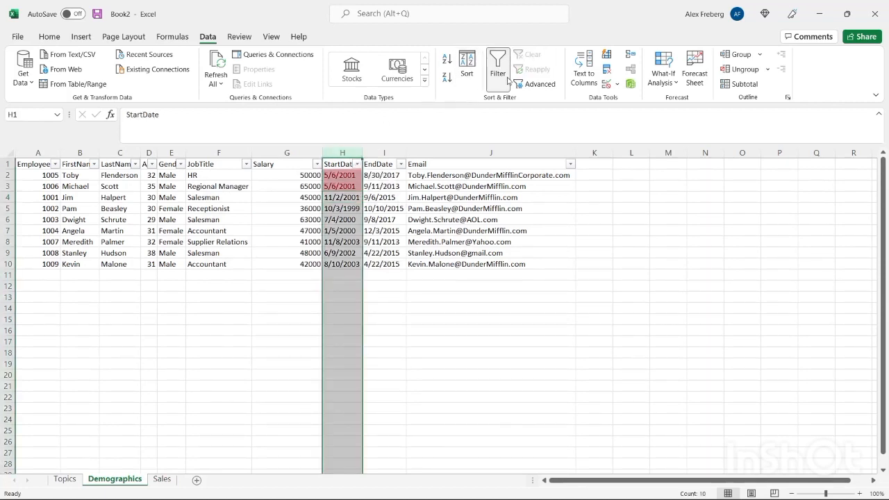
{"action": "left_click", "coordinate": [49, 36]}
{"action": "left_click", "coordinate": [508, 80]}
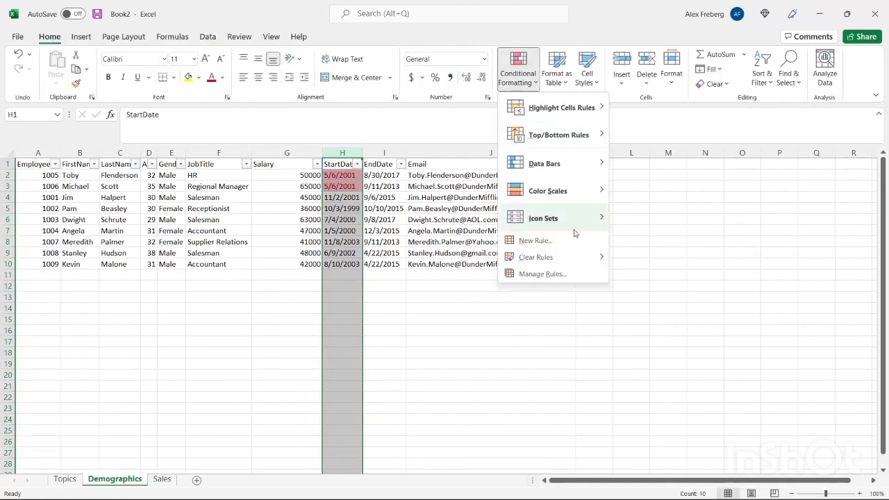
{"action": "mouse_move", "coordinate": [574, 257]}
{"action": "left_click", "coordinate": [628, 258]}
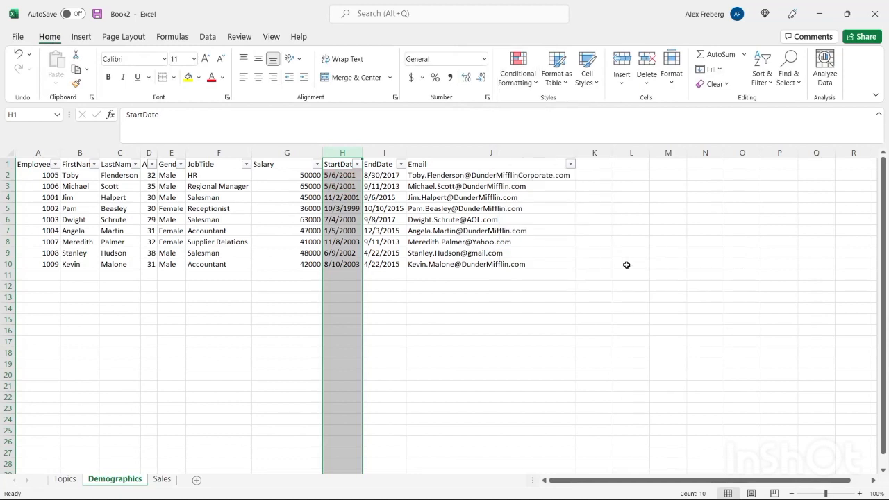
{"action": "left_click", "coordinate": [382, 297]}
{"action": "left_click", "coordinate": [392, 286]}
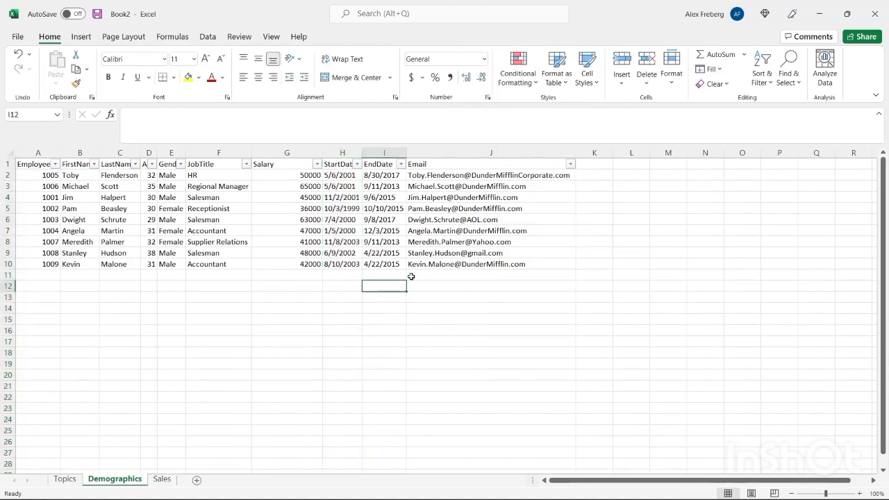
Step: Start a Text That Contains highlighting rule on the Email column and preview it with the texts "lorax" and "gmail"
{"action": "left_click", "coordinate": [491, 153]}
{"action": "left_click", "coordinate": [518, 85]}
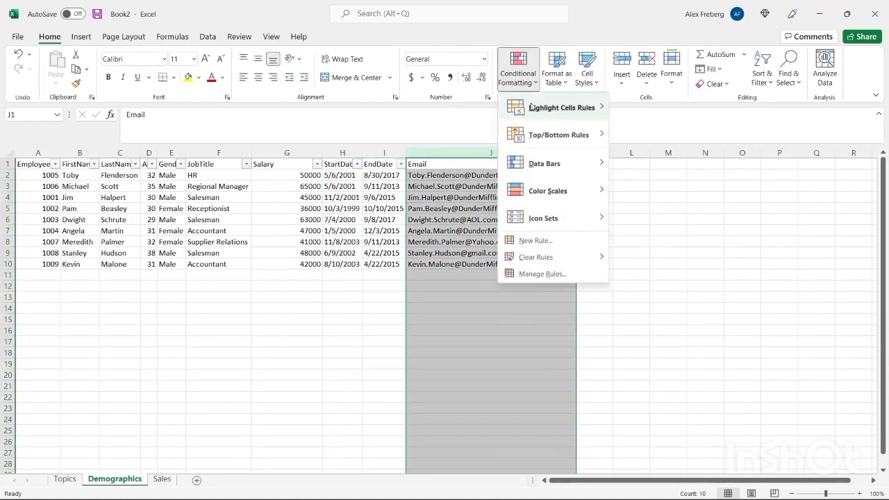
{"action": "mouse_move", "coordinate": [542, 109]}
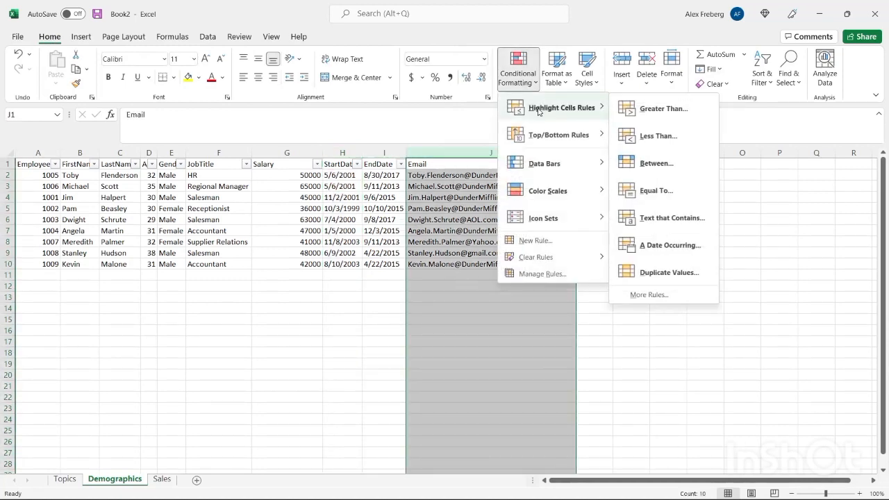
{"action": "left_click", "coordinate": [670, 218]}
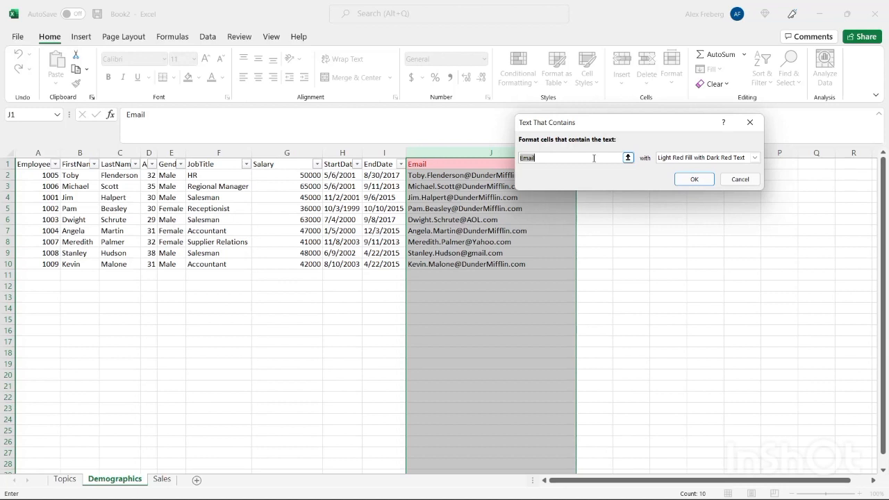
{"action": "type", "text": "lorax"}
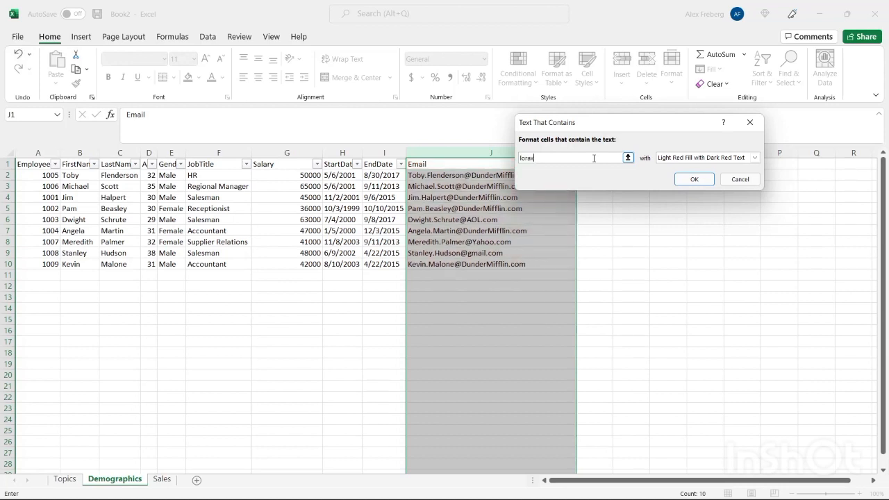
{"action": "key", "text": "BackSpace"}
{"action": "key", "text": "BackSpace"}
{"action": "key", "text": "BackSpace"}
{"action": "key", "text": "BackSpace"}
{"action": "key", "text": "BackSpace"}
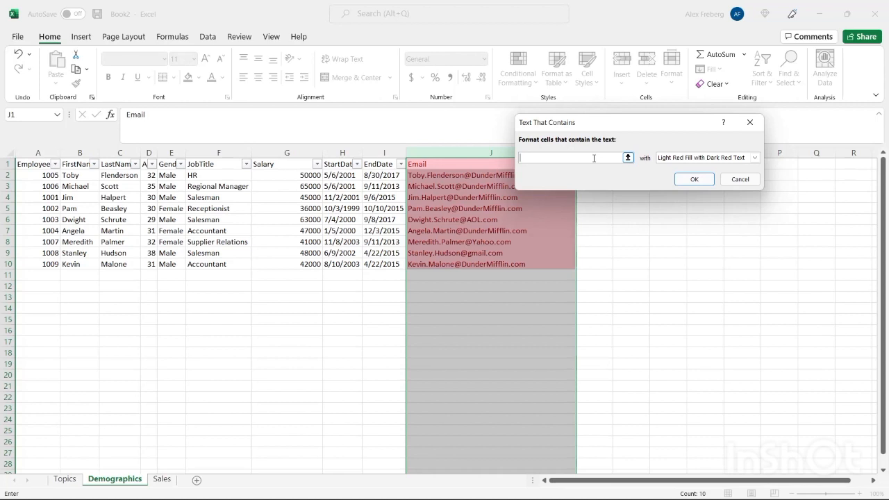
{"action": "type", "text": "gmail"}
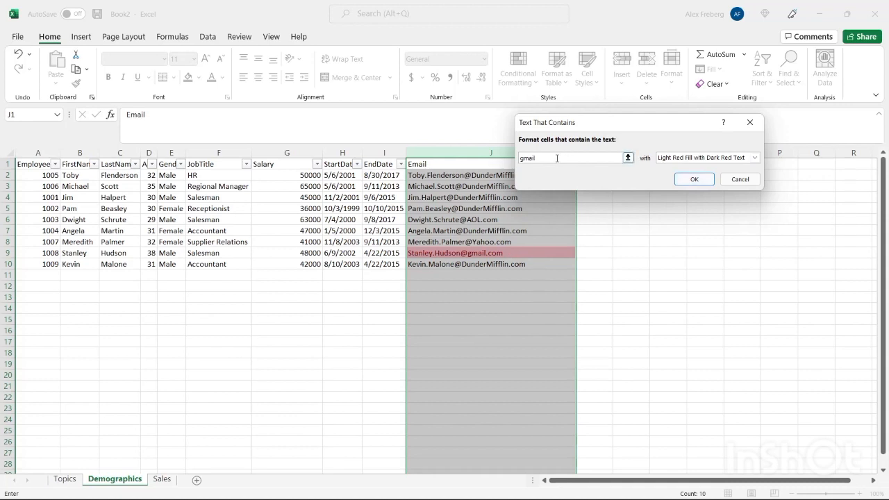
Step: Set the rule's text to "dundermifflin" and apply it to the Email column with Light Red Fill with Dark Red Text
{"action": "key", "text": "BackSpace"}
{"action": "key", "text": "BackSpace"}
{"action": "key", "text": "BackSpace"}
{"action": "key", "text": "BackSpace"}
{"action": "key", "text": "BackSpace"}
{"action": "type", "text": "dun"}
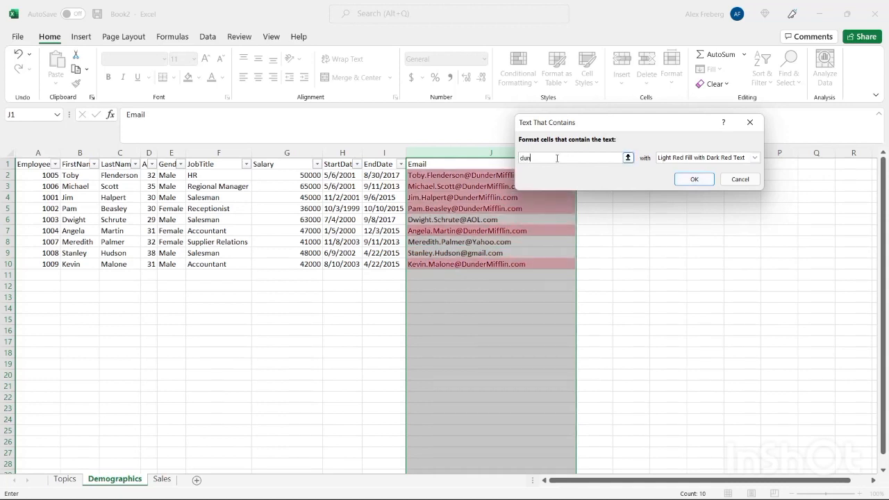
{"action": "type", "text": "dermifflin"}
{"action": "left_click", "coordinate": [699, 178]}
{"action": "left_click", "coordinate": [560, 185]}
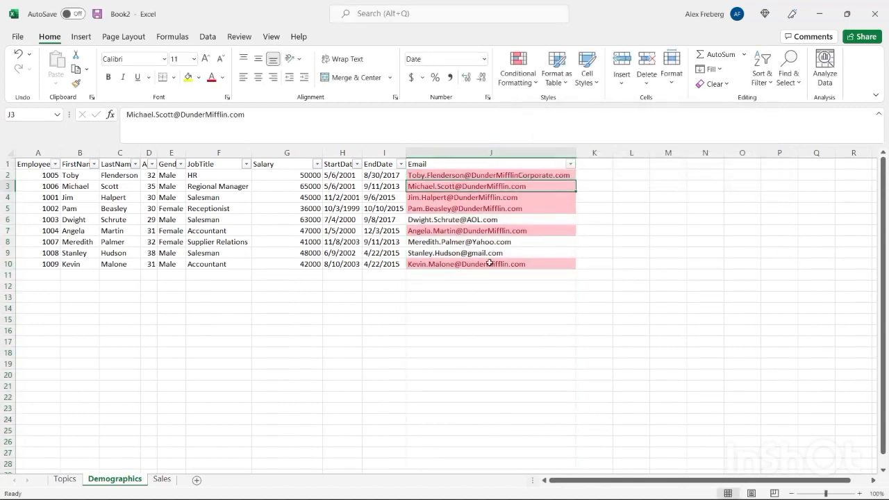
Step: Try sorting the table by the light red cell color in the Email column, and undo the sort
{"action": "left_click", "coordinate": [574, 164]}
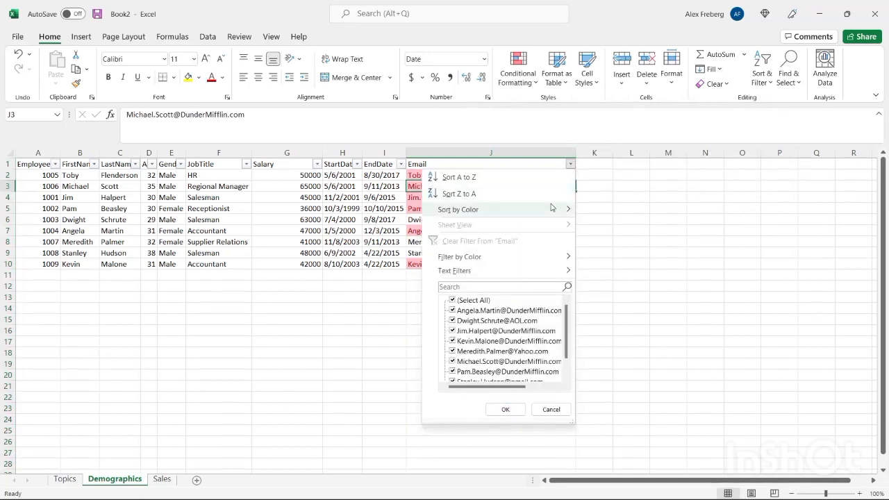
{"action": "mouse_move", "coordinate": [552, 207]}
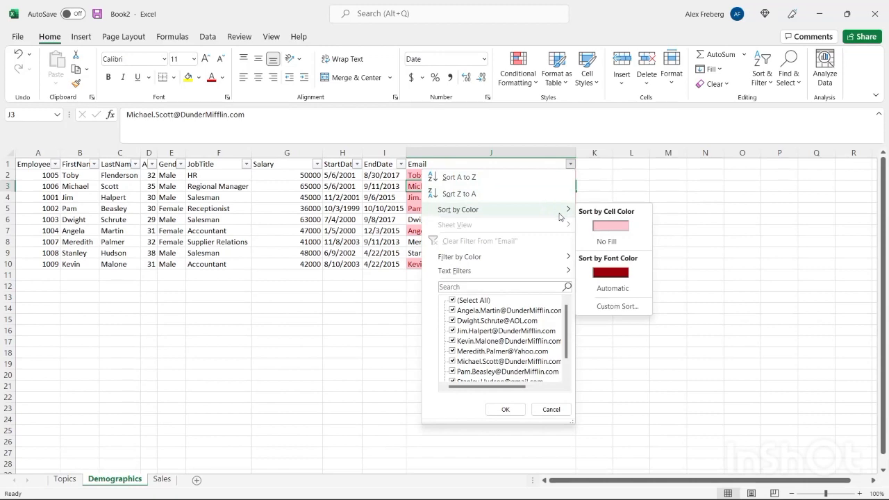
{"action": "left_click", "coordinate": [604, 226]}
{"action": "left_click", "coordinate": [495, 279]}
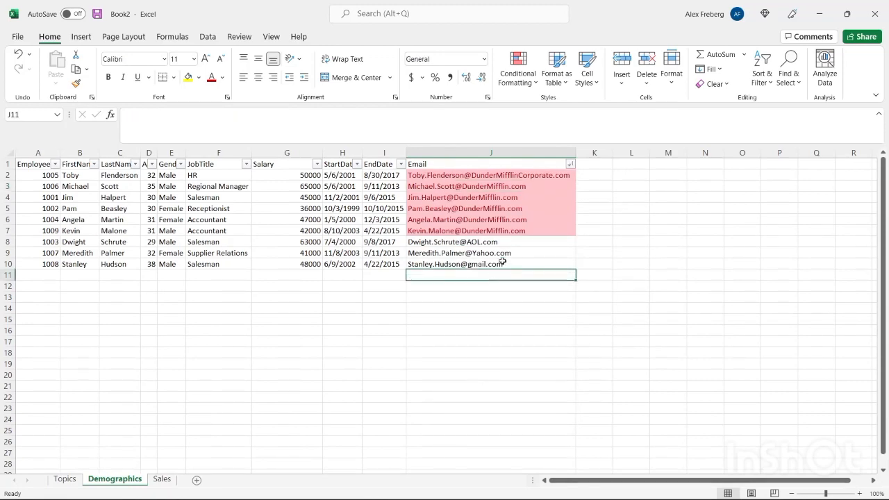
{"action": "left_click_drag", "start_coordinate": [512, 230], "coordinate": [520, 175]}
{"action": "left_click", "coordinate": [520, 175]}
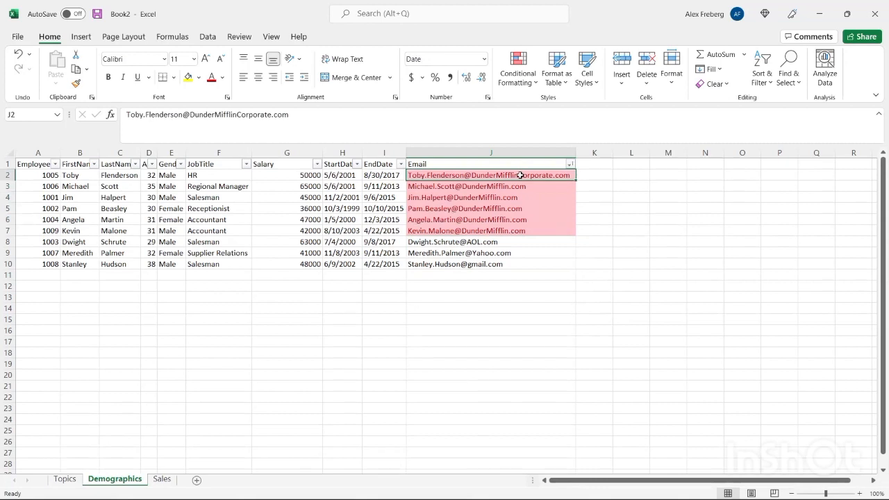
{"action": "key", "text": "ctrl+z"}
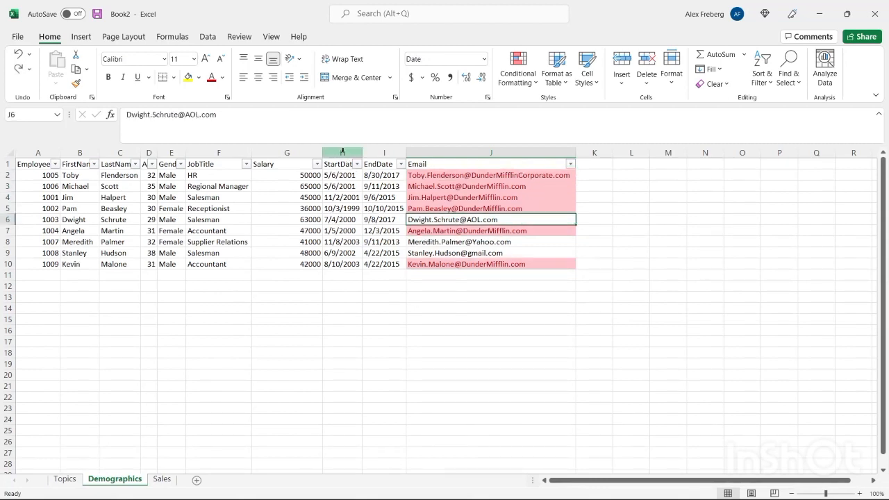
Step: Change the start date in cell H10 to 8/10-2003
{"action": "left_click", "coordinate": [343, 266]}
{"action": "double_click", "coordinate": [343, 265]}
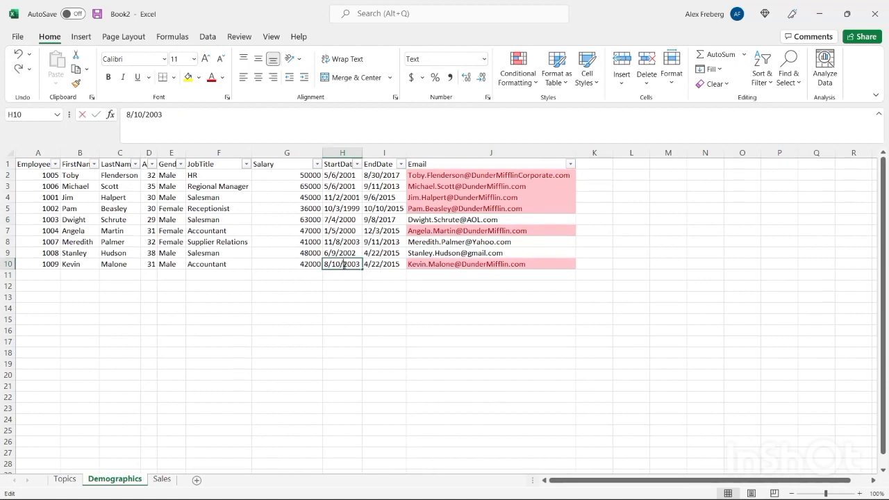
{"action": "key", "text": "BackSpace"}
{"action": "type", "text": "-"}
{"action": "key", "text": "Return"}
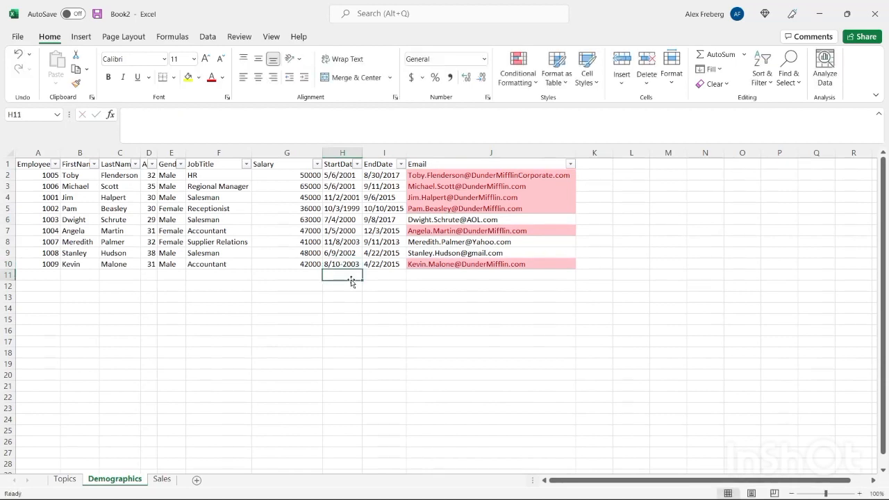
Step: Highlight the StartDate cells that contain the text "-" with Light Red Fill with Dark Red Text
{"action": "left_click", "coordinate": [344, 152]}
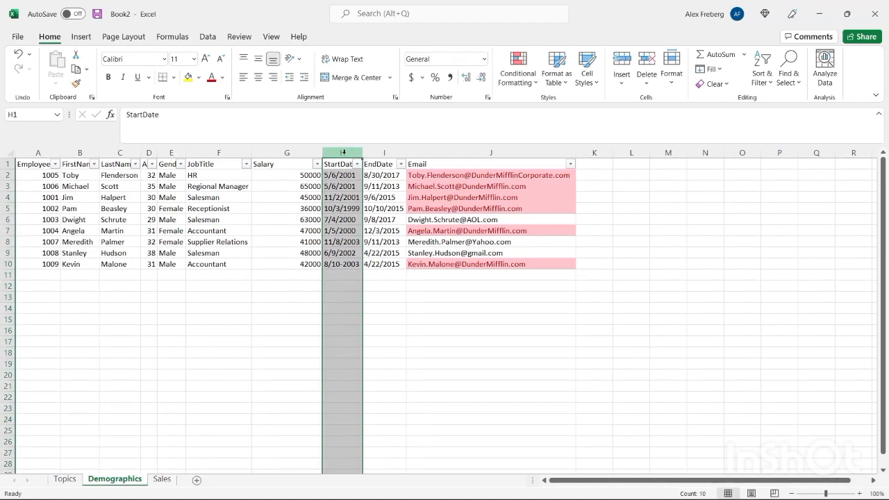
{"action": "left_click", "coordinate": [517, 76]}
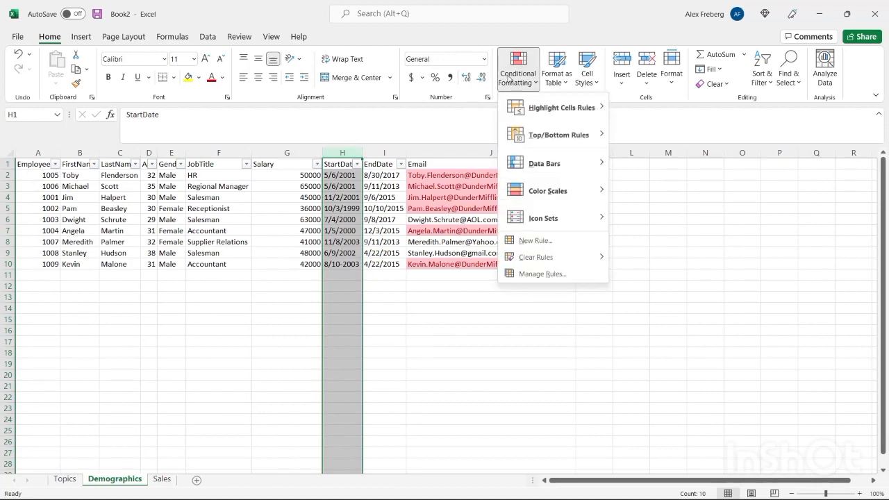
{"action": "mouse_move", "coordinate": [559, 111]}
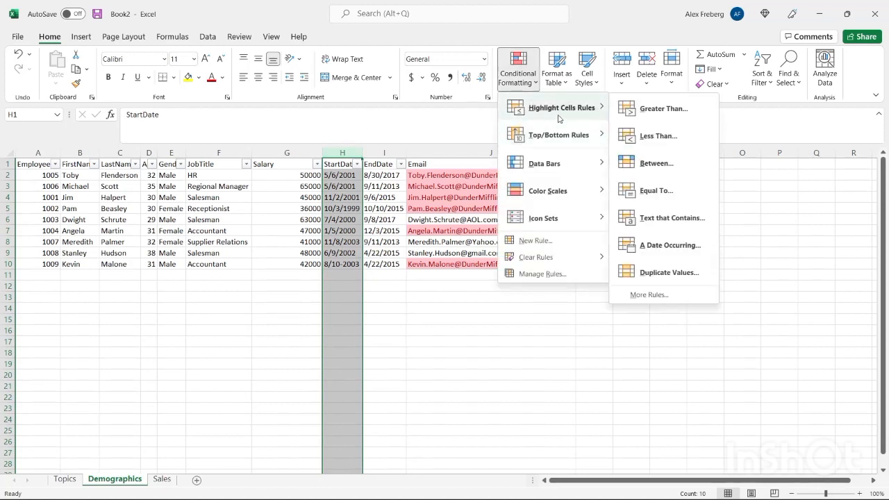
{"action": "left_click", "coordinate": [671, 219]}
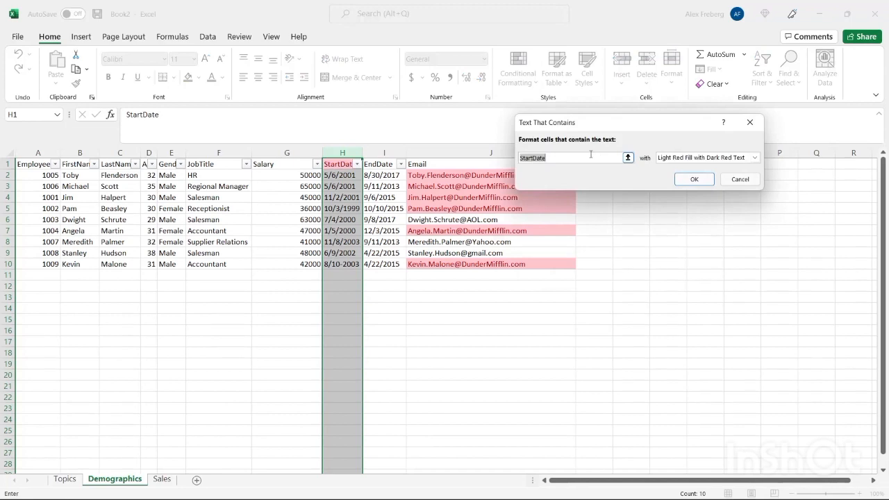
{"action": "type", "text": ","}
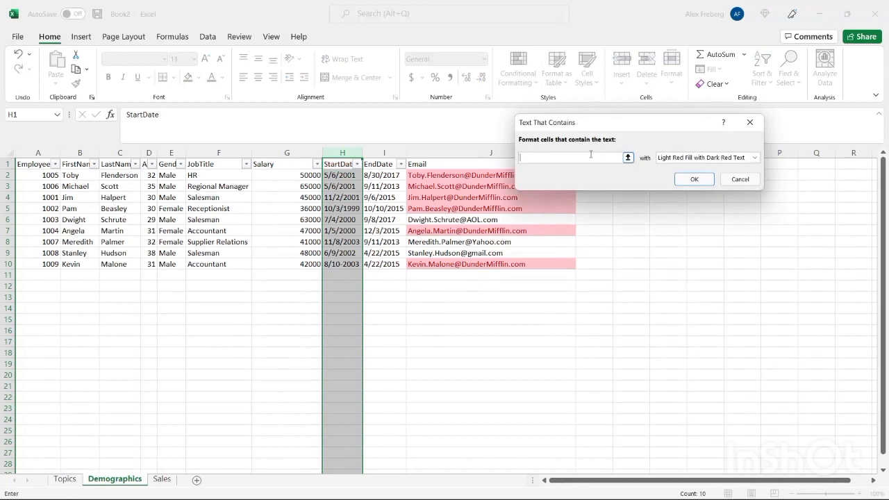
{"action": "type", "text": "-"}
{"action": "left_click", "coordinate": [693, 179]}
{"action": "left_click", "coordinate": [366, 265]}
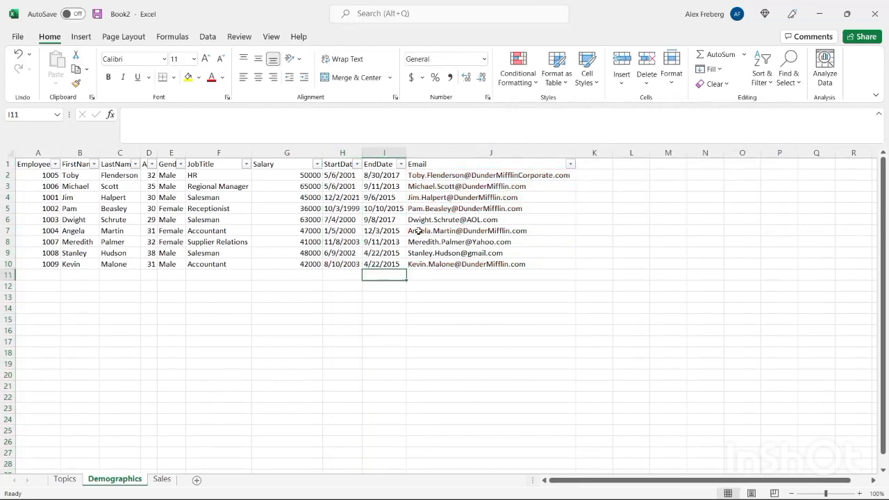
Step: Start a new conditional formatting rule that uses a formula to determine which cells to format
{"action": "left_click", "coordinate": [531, 80]}
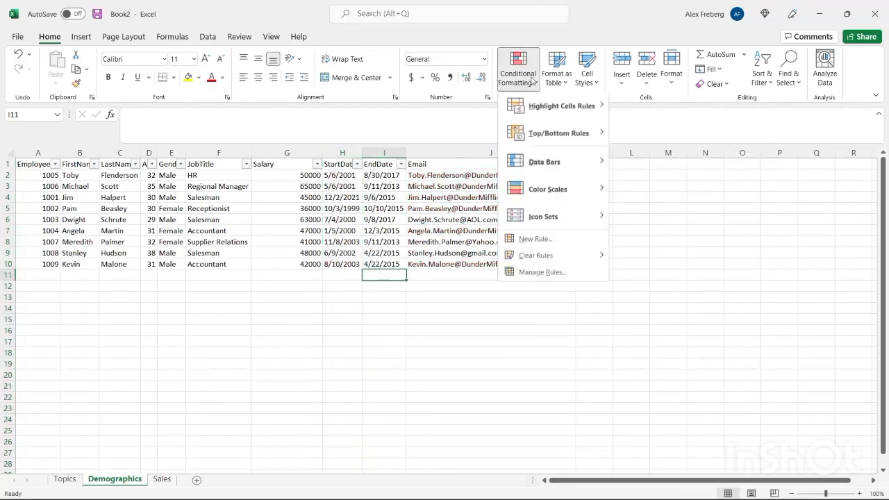
{"action": "mouse_move", "coordinate": [562, 107]}
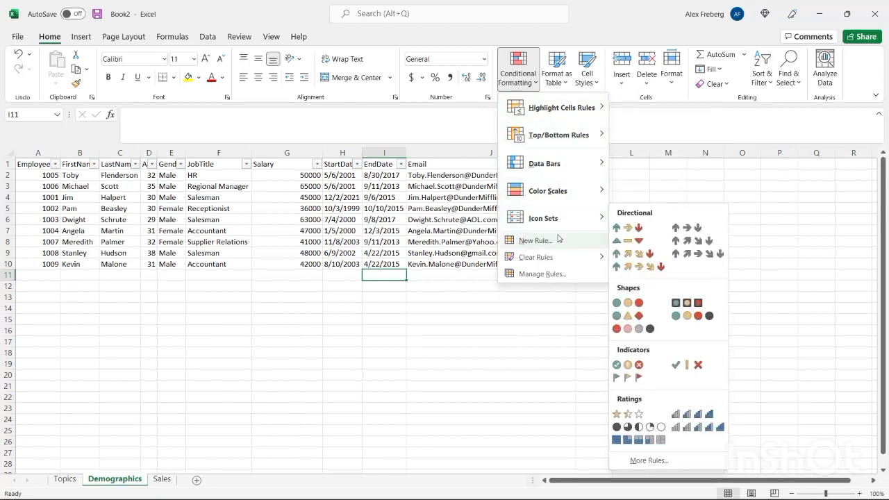
{"action": "left_click", "coordinate": [535, 240]}
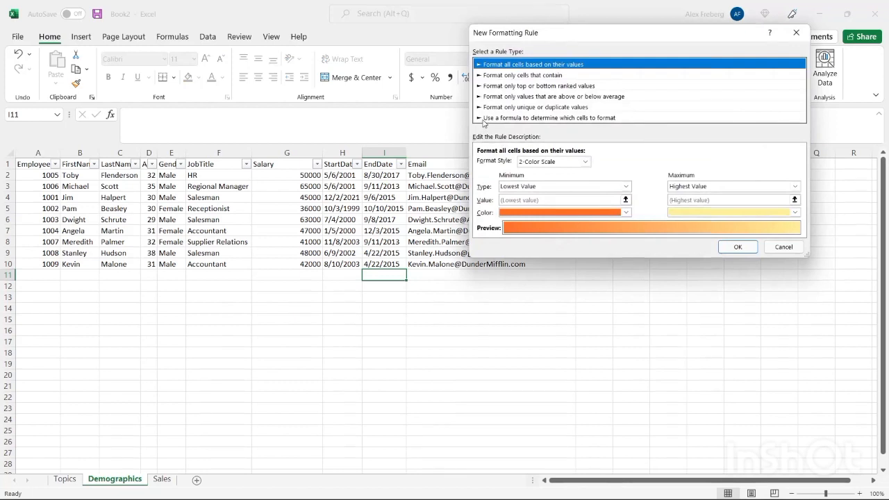
{"action": "left_click", "coordinate": [484, 119]}
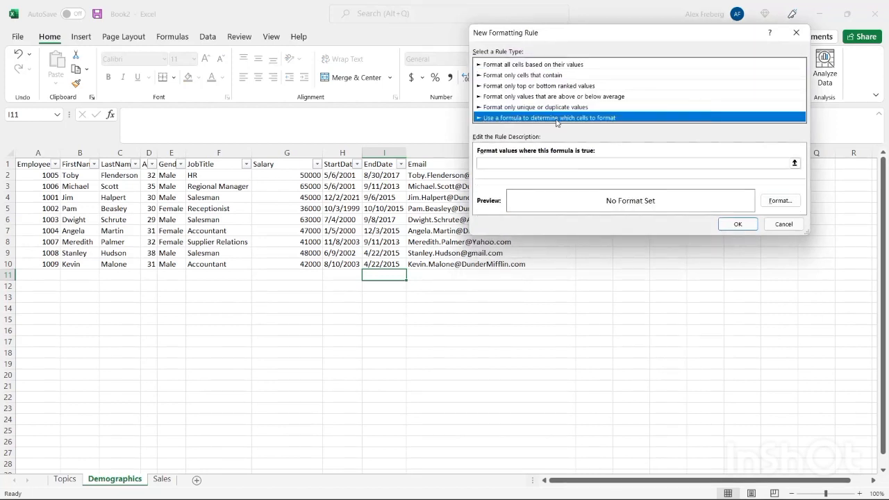
{"action": "left_click", "coordinate": [575, 163]}
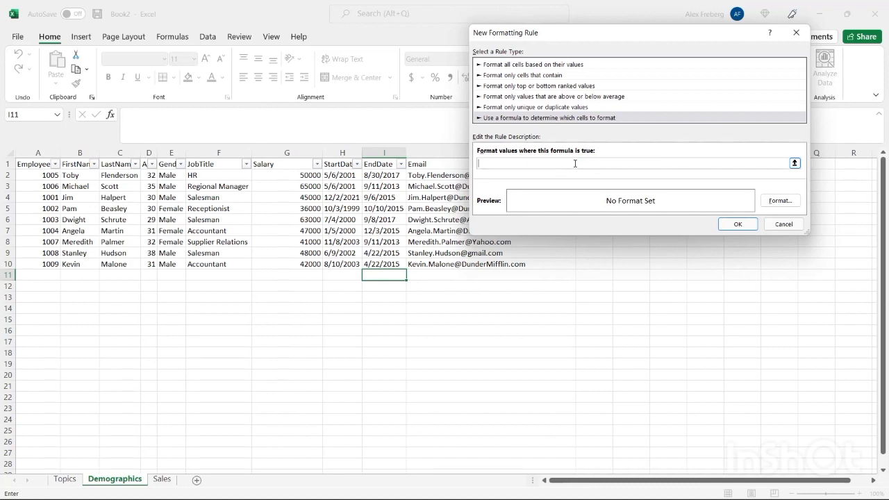
{"action": "left_click", "coordinate": [783, 202]}
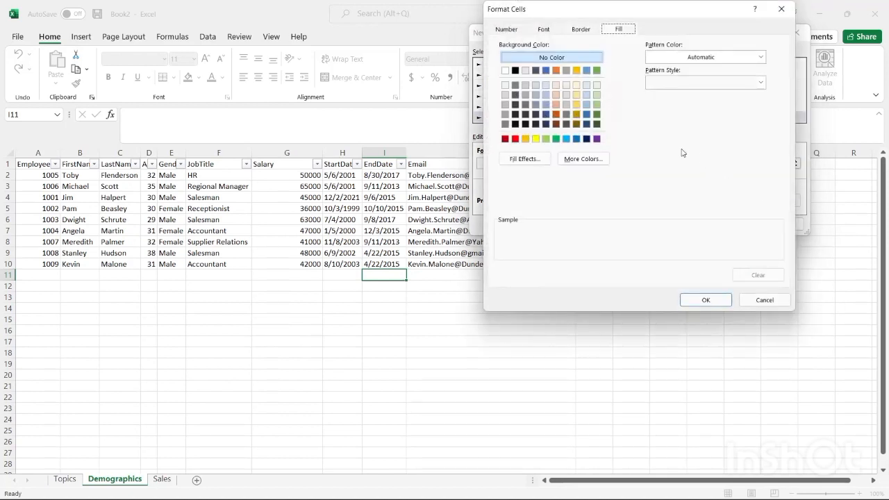
{"action": "left_click", "coordinate": [781, 9]}
{"action": "left_click_drag", "start_coordinate": [648, 38], "coordinate": [544, 72]}
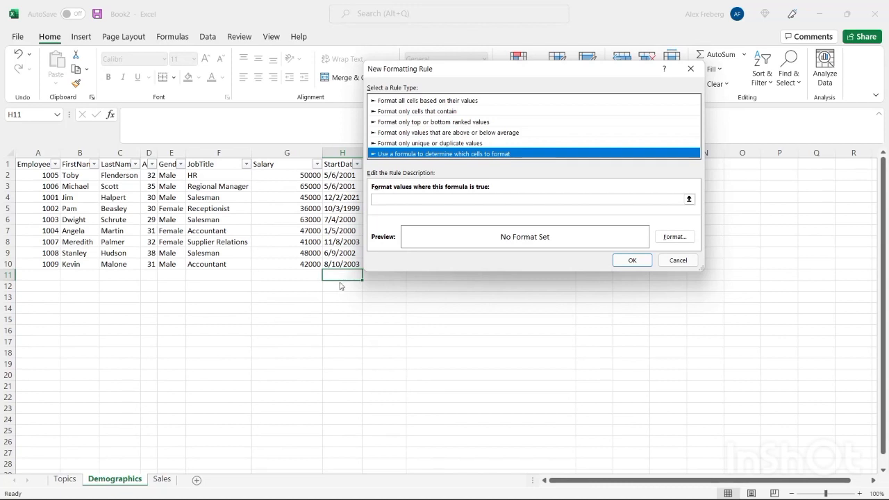
Step: Enter the salary range in the rule's formula as the relative reference =G2:G10
{"action": "left_click", "coordinate": [439, 200]}
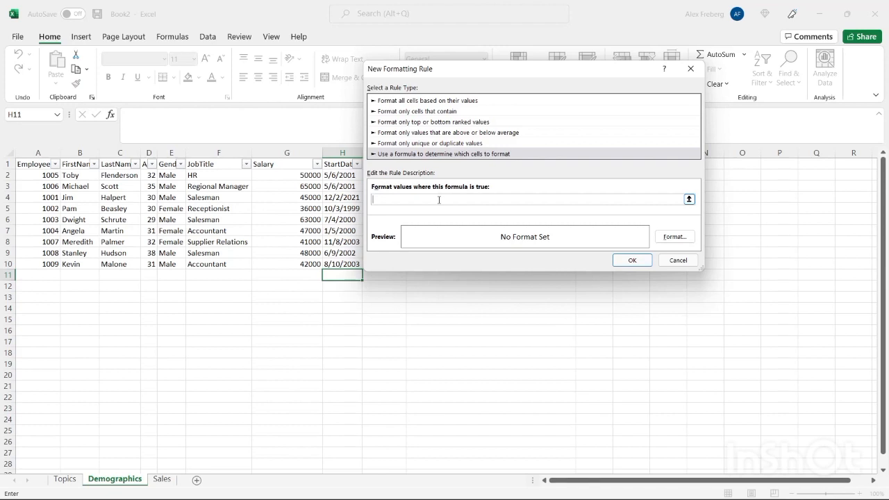
{"action": "type", "text": "="}
{"action": "left_click_drag", "start_coordinate": [288, 175], "coordinate": [295, 264]}
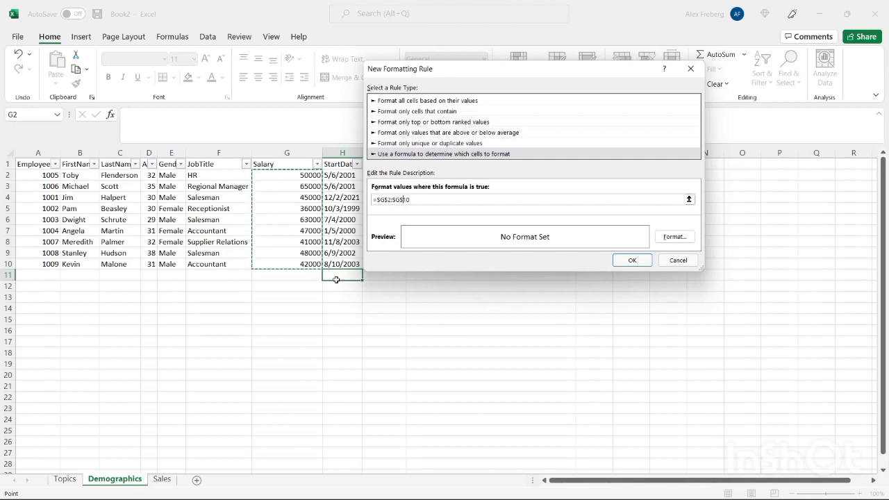
{"action": "left_click", "coordinate": [424, 199]}
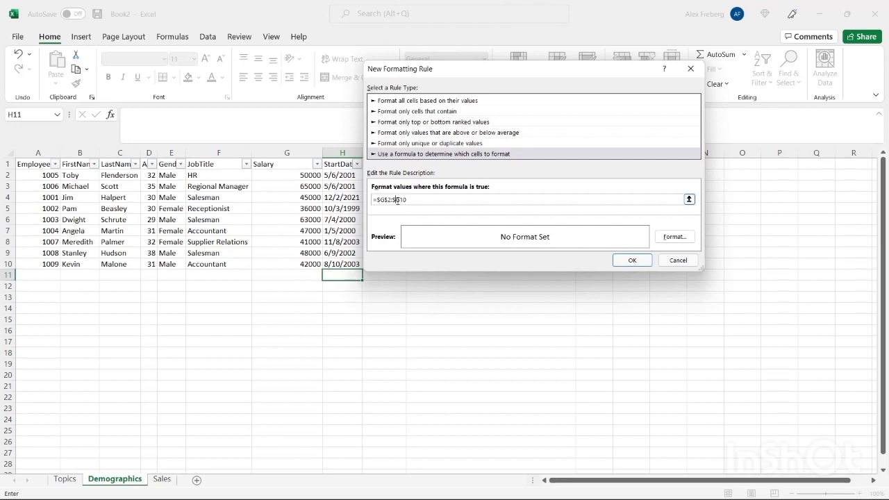
{"action": "key", "text": "BackSpace"}
{"action": "key", "text": "BackSpace"}
{"action": "key", "text": "BackSpace"}
Step: Set the rule's format to a gold fill with an outline border
{"action": "left_click", "coordinate": [668, 237]}
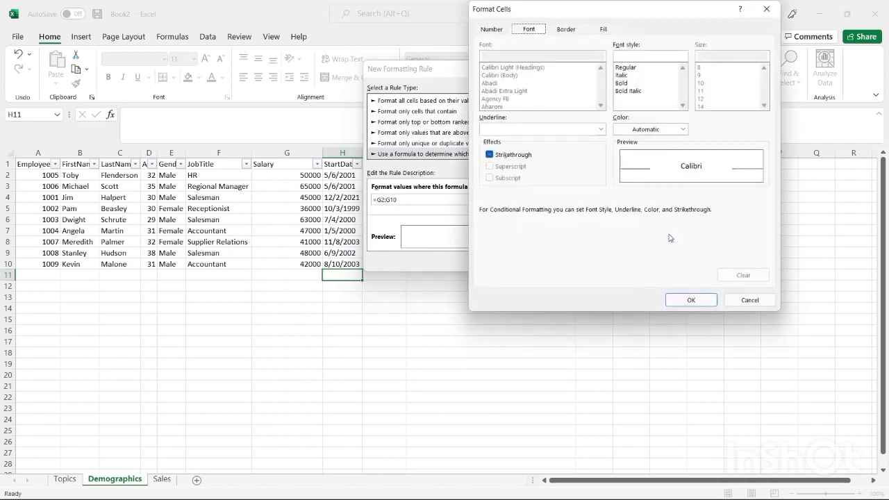
{"action": "left_click", "coordinate": [600, 30]}
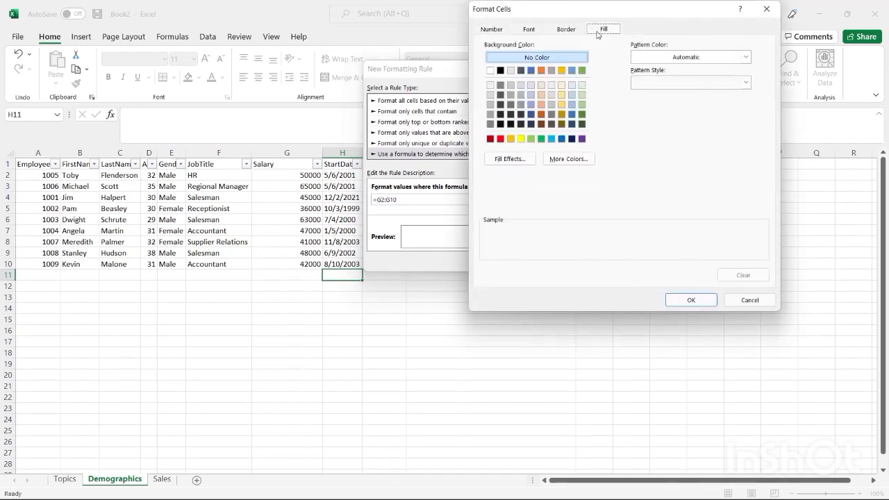
{"action": "left_click", "coordinate": [562, 104]}
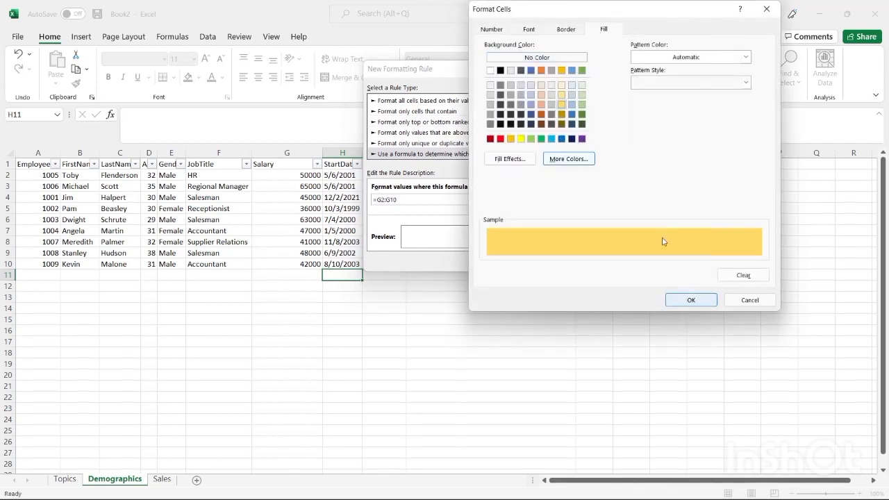
{"action": "left_click", "coordinate": [566, 30]}
{"action": "left_click", "coordinate": [655, 70]}
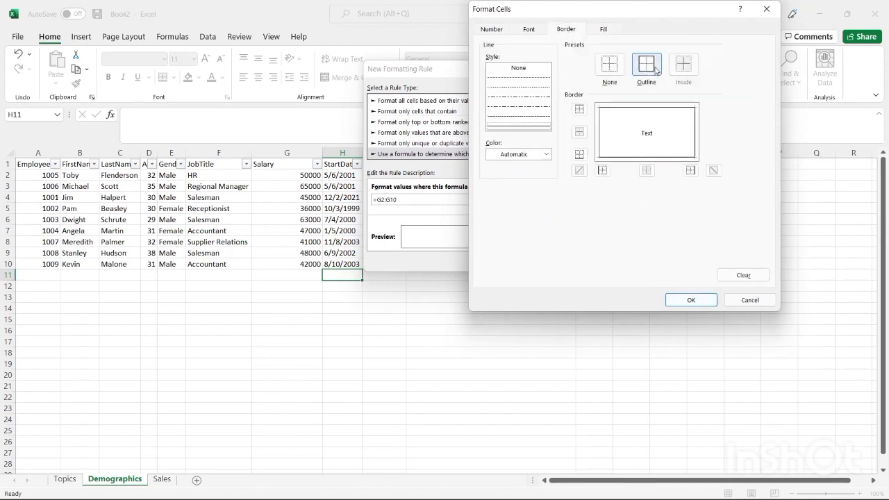
{"action": "left_click", "coordinate": [691, 300]}
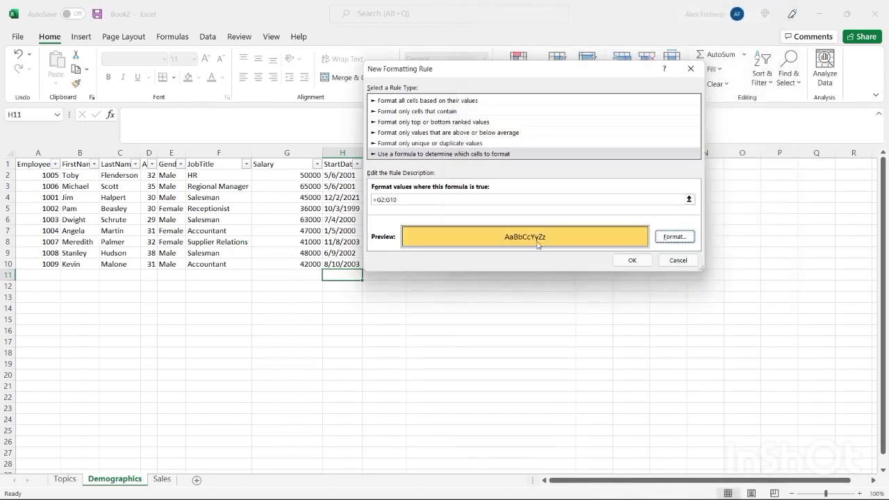
Step: Complete the rule's formula as =G2:G10>50000 and create the rule
{"action": "left_click", "coordinate": [498, 200]}
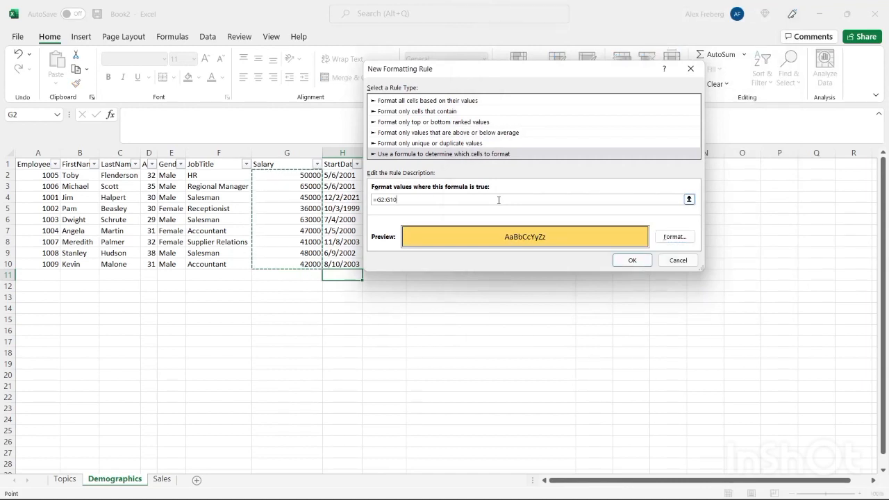
{"action": "type", "text": ">50000"}
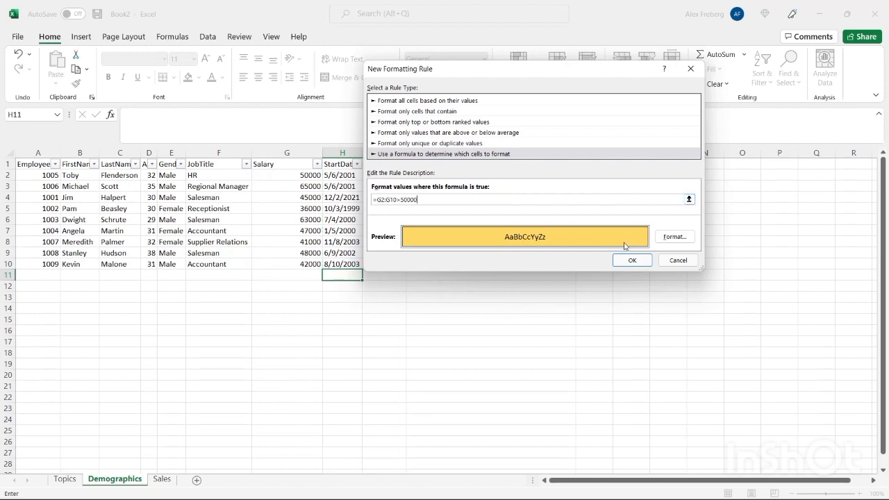
{"action": "left_click", "coordinate": [629, 260]}
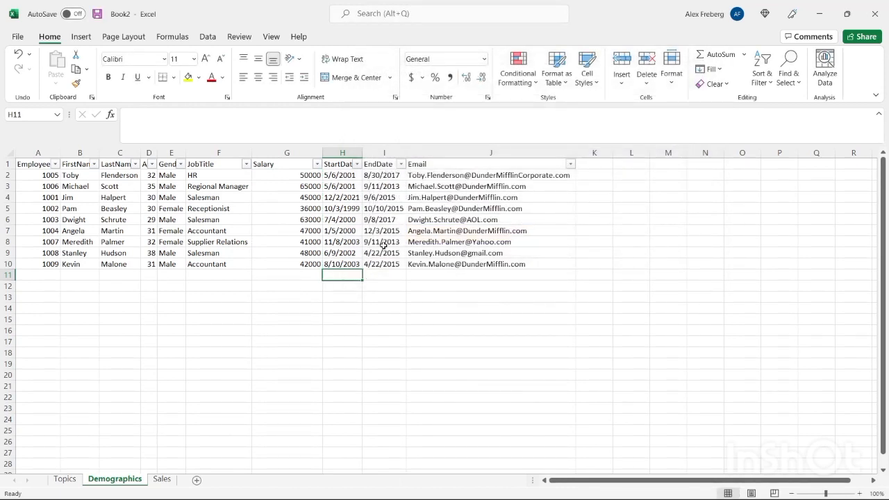
Step: Change the range the salary formula rule applies to, using =$G$2:$G$10, and apply it
{"action": "left_click", "coordinate": [534, 78]}
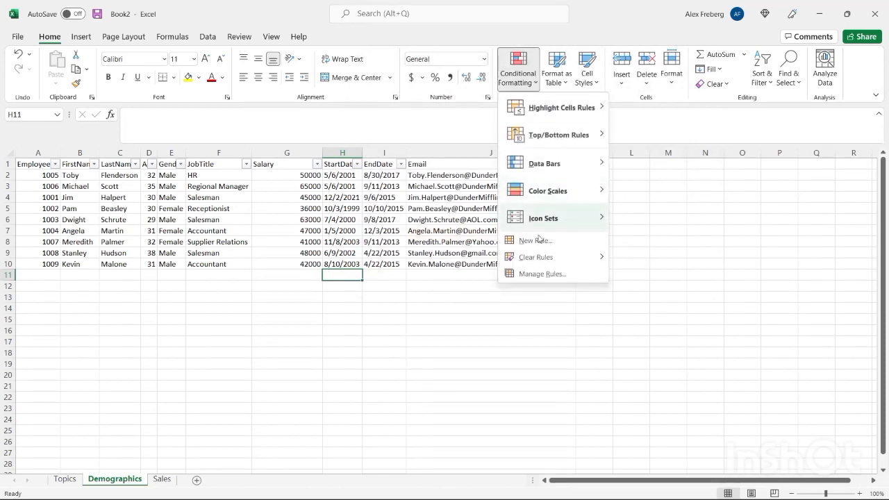
{"action": "left_click", "coordinate": [544, 272]}
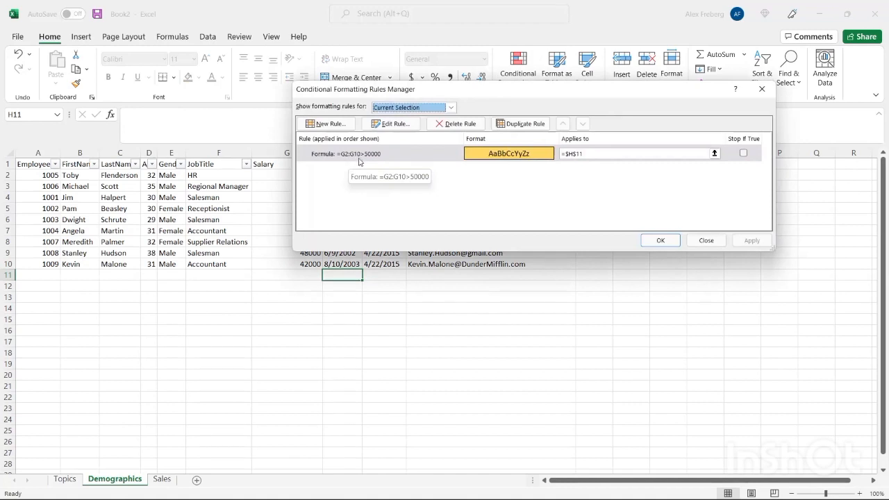
{"action": "left_click", "coordinate": [566, 153]}
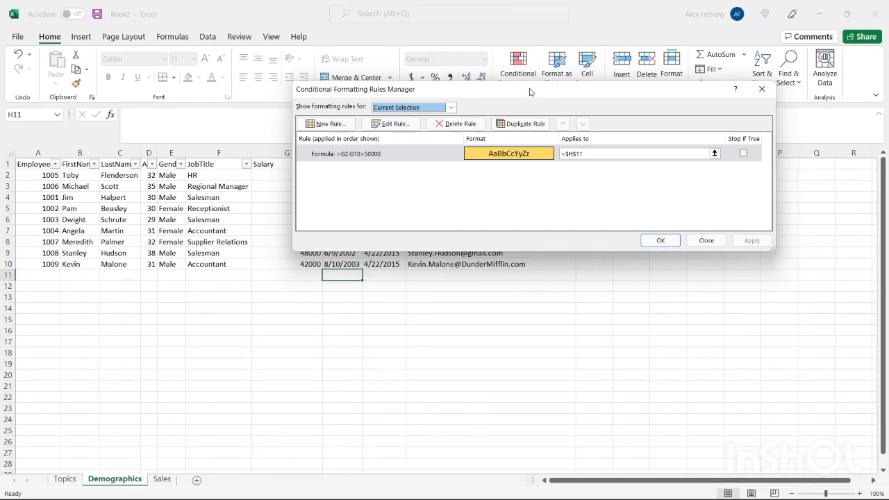
{"action": "left_click_drag", "start_coordinate": [530, 89], "coordinate": [635, 38]}
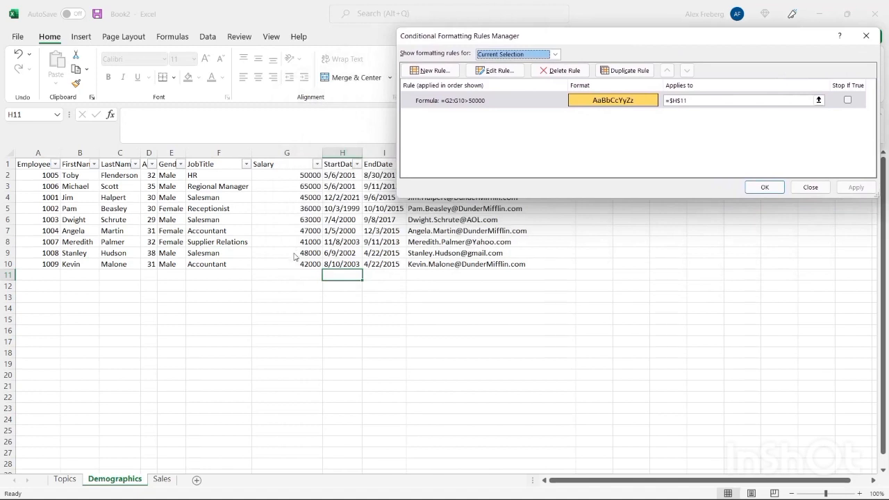
{"action": "left_click_drag", "start_coordinate": [694, 102], "coordinate": [671, 102]}
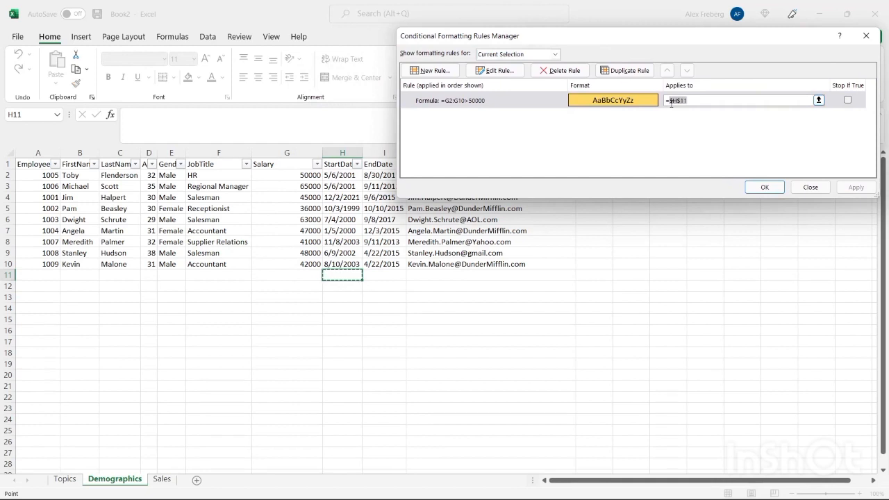
{"action": "key", "text": "BackSpace"}
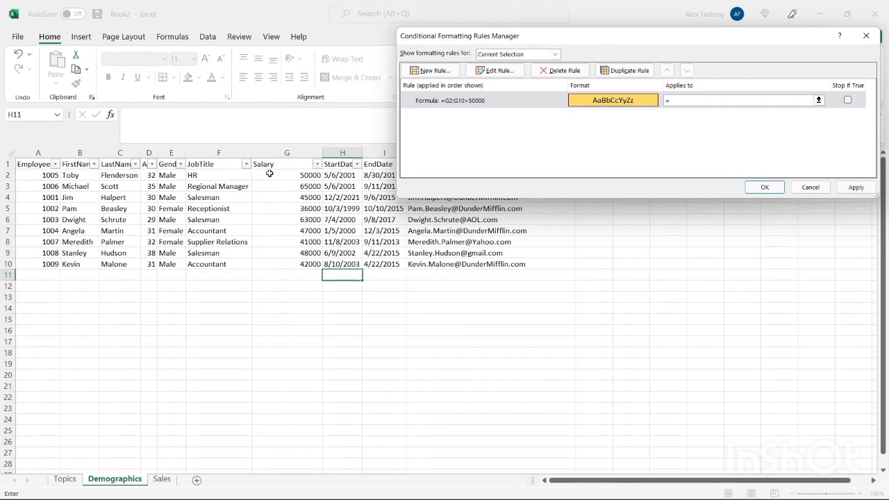
{"action": "left_click_drag", "start_coordinate": [269, 173], "coordinate": [276, 266]}
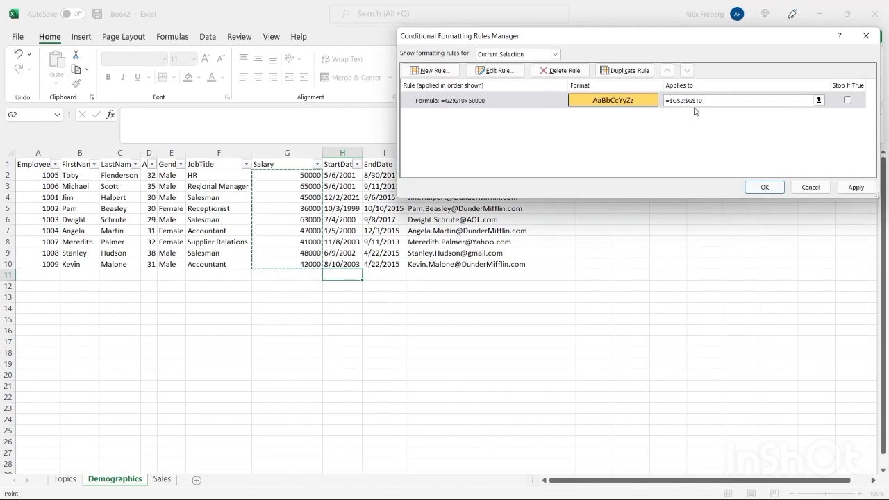
{"action": "left_click", "coordinate": [854, 188]}
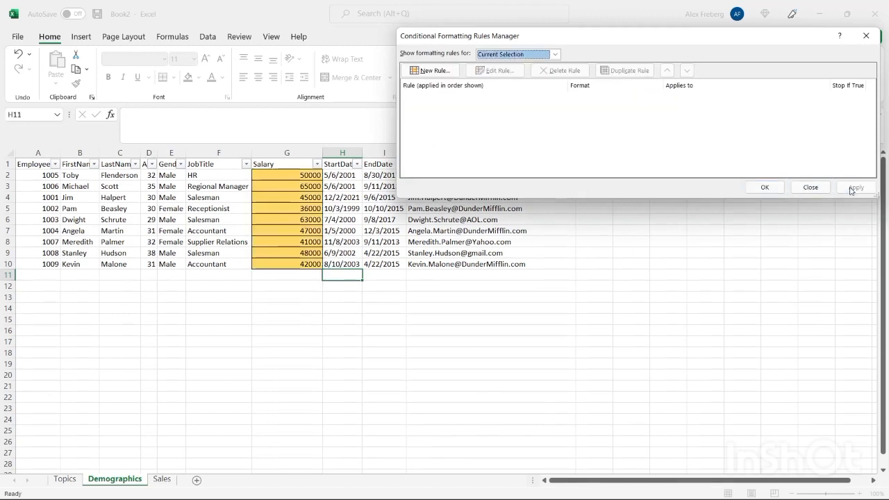
{"action": "left_click", "coordinate": [766, 188]}
Step: Edit the Salary column's rule, replacing the cell reference in its formula with $G$2:$G$10
{"action": "left_click", "coordinate": [298, 195]}
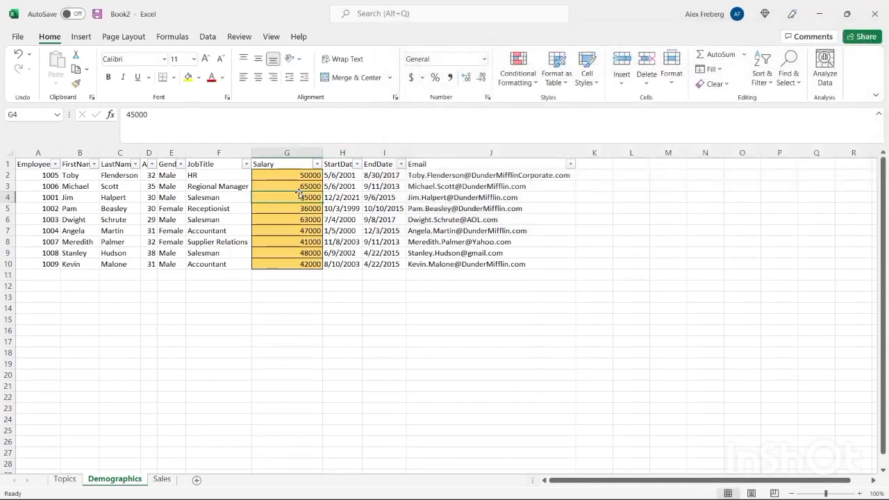
{"action": "left_click", "coordinate": [523, 69]}
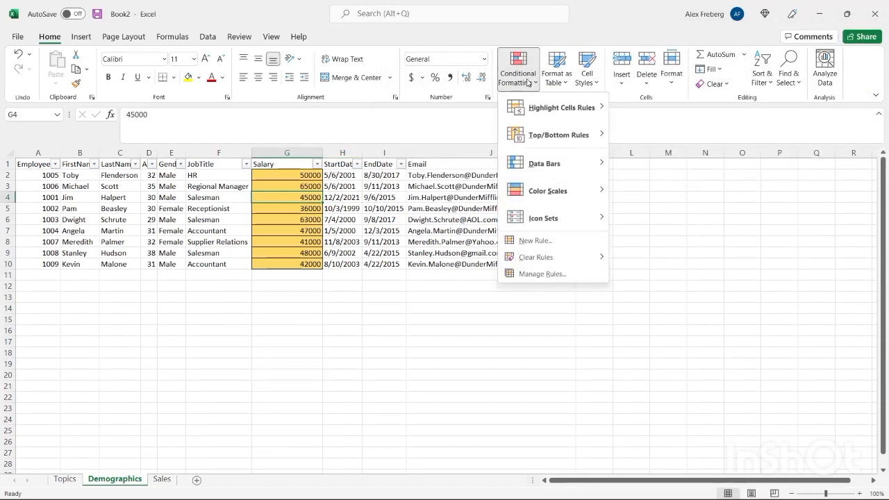
{"action": "left_click", "coordinate": [562, 273]}
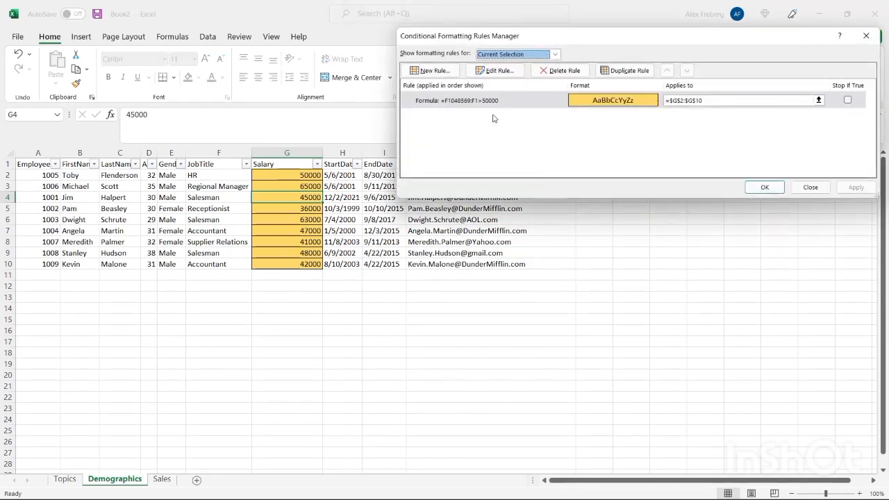
{"action": "double_click", "coordinate": [465, 104]}
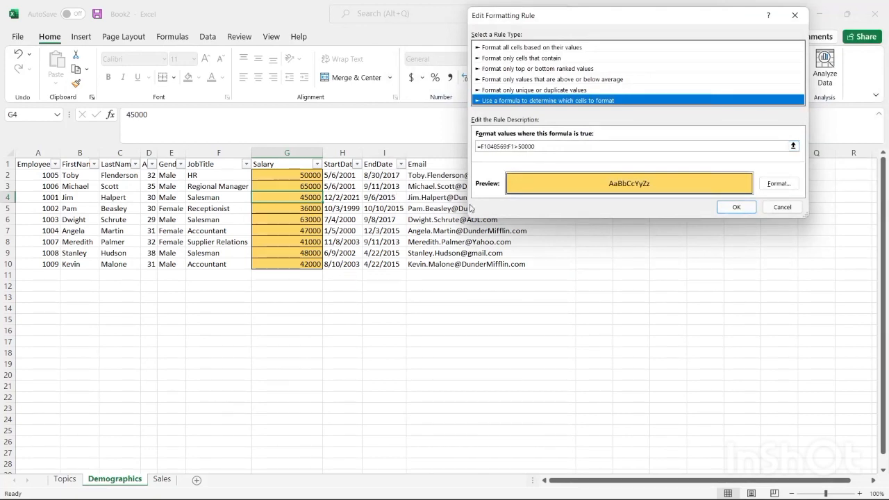
{"action": "left_click_drag", "start_coordinate": [514, 148], "coordinate": [484, 146]}
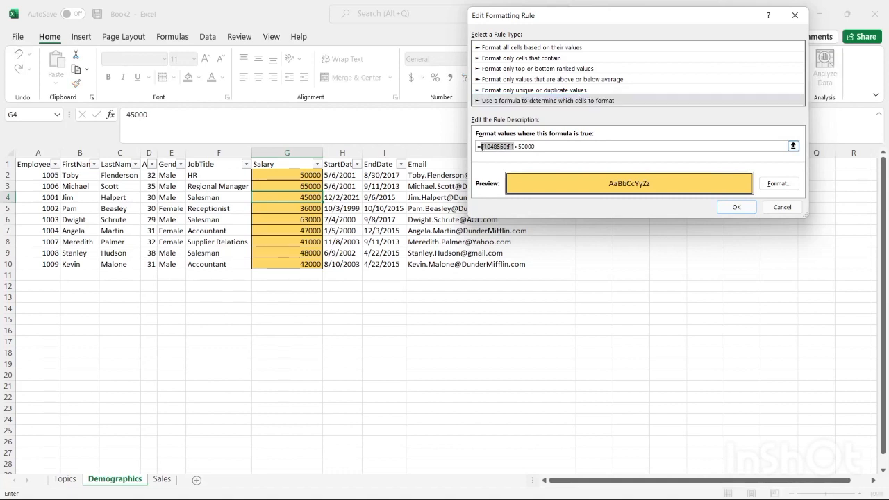
{"action": "key", "text": "BackSpace"}
{"action": "left_click", "coordinate": [299, 174]}
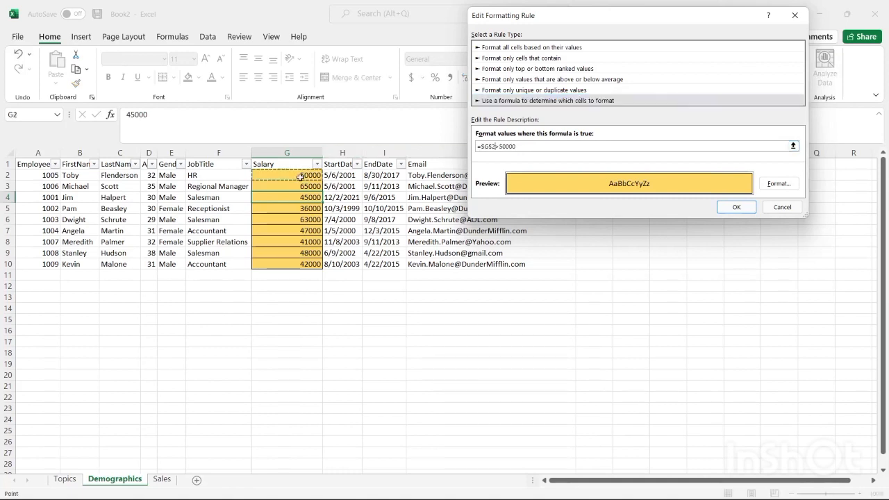
{"action": "left_click_drag", "start_coordinate": [299, 253], "coordinate": [299, 265]}
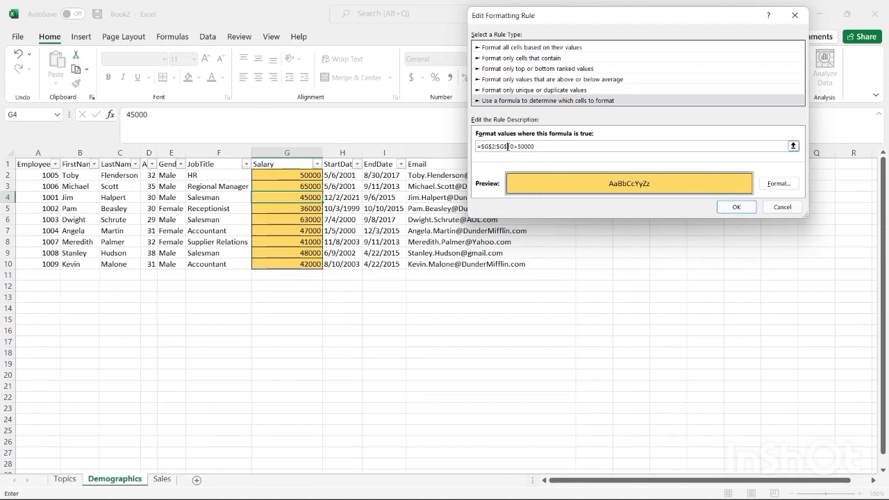
Step: Remove the absolute reference signs from the Salary rule's formula, making it =G2:G10>50000, and confirm the edit
{"action": "left_click", "coordinate": [506, 146]}
{"action": "left_click", "coordinate": [492, 147]}
{"action": "key", "text": "BackSpace"}
{"action": "left_click", "coordinate": [483, 146]}
{"action": "key", "text": "BackSpace"}
{"action": "left_click", "coordinate": [493, 147]}
{"action": "key", "text": "BackSpace"}
{"action": "left_click", "coordinate": [749, 211]}
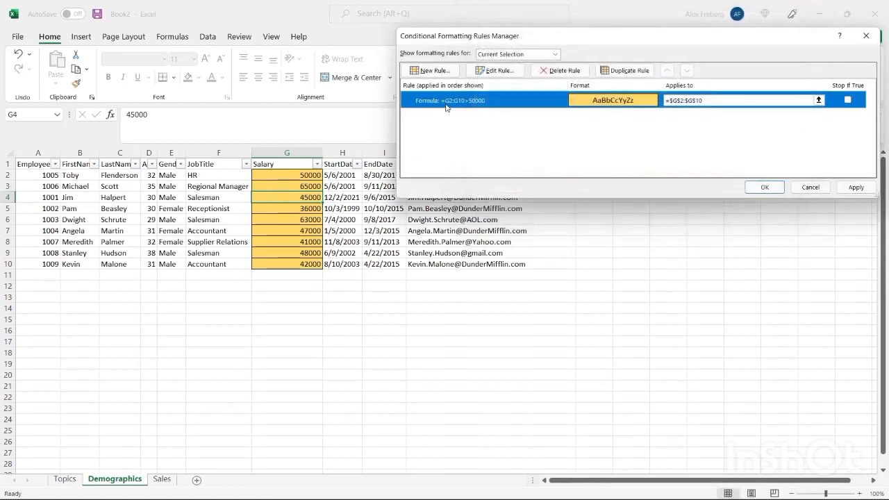
Step: Apply the edited Salary rule and close the rules manager
{"action": "left_click_drag", "start_coordinate": [705, 101], "coordinate": [671, 101]}
{"action": "left_click", "coordinate": [708, 101]}
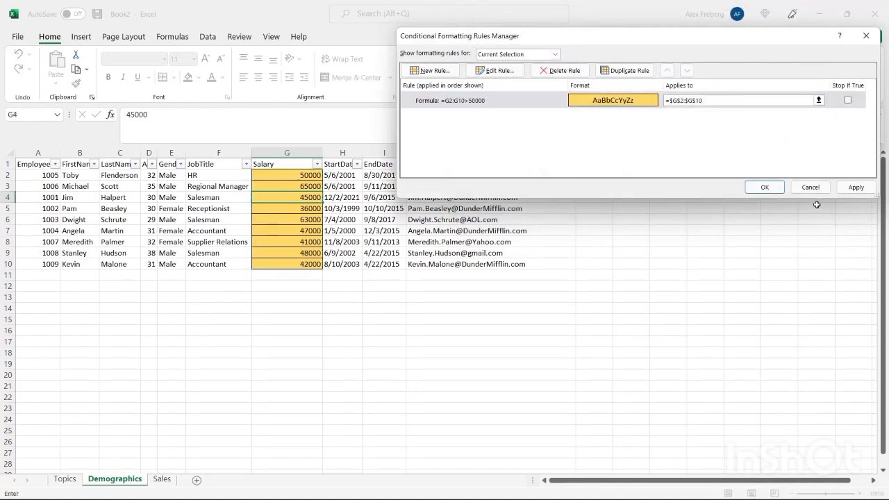
{"action": "left_click", "coordinate": [854, 188]}
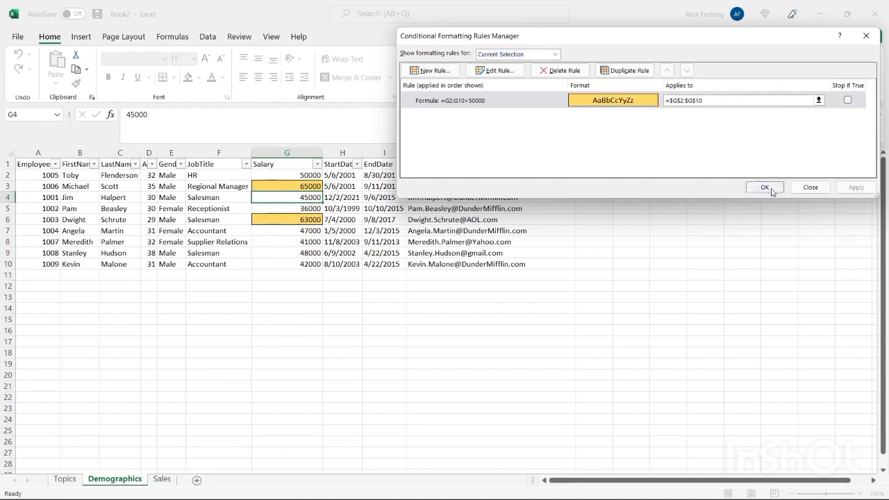
{"action": "left_click", "coordinate": [763, 188]}
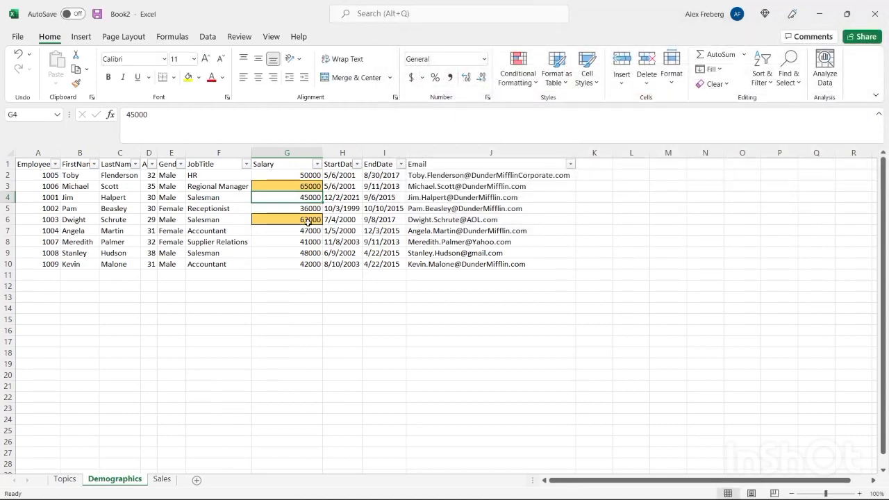
Step: Examine which cells in the Salary column are highlighted, comparing cells G3, G6 and G4
{"action": "left_click", "coordinate": [308, 188]}
{"action": "left_click", "coordinate": [292, 219]}
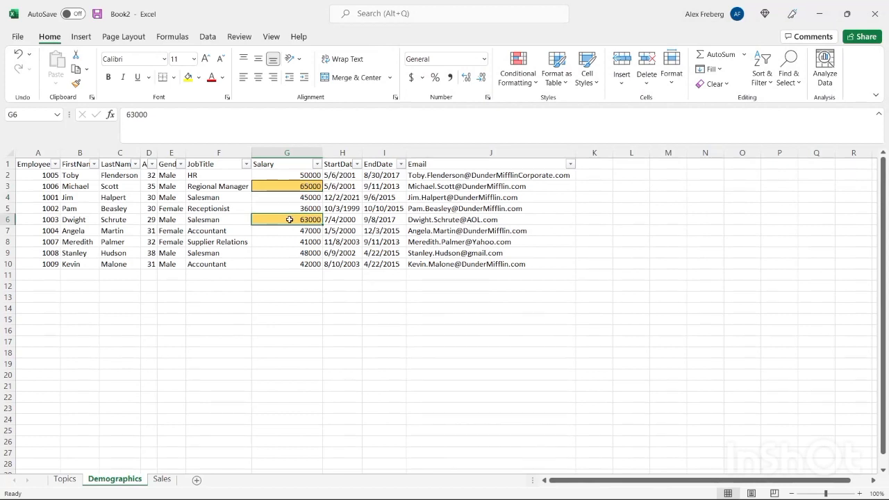
{"action": "left_click", "coordinate": [289, 195]}
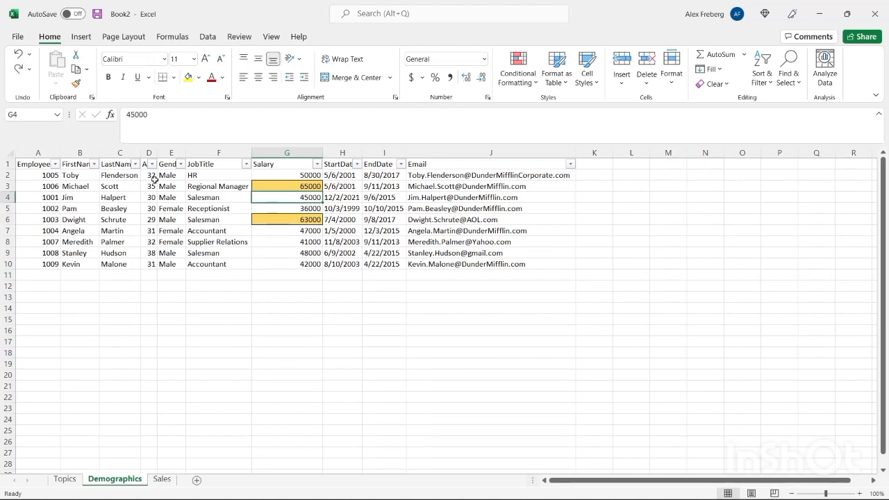
Step: Start a new conditional formatting rule for the ages in D2:D10 that uses a formula to determine which cells to format
{"action": "left_click", "coordinate": [149, 175]}
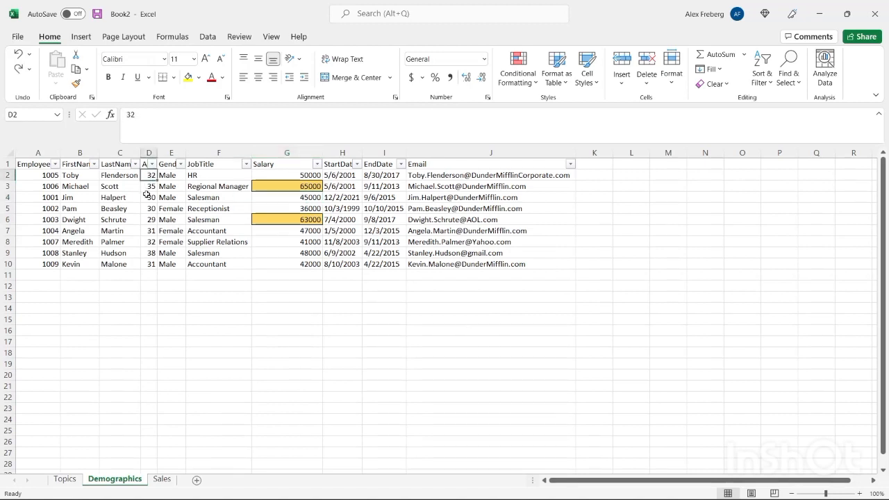
{"action": "left_click", "coordinate": [150, 262], "text": "shift"}
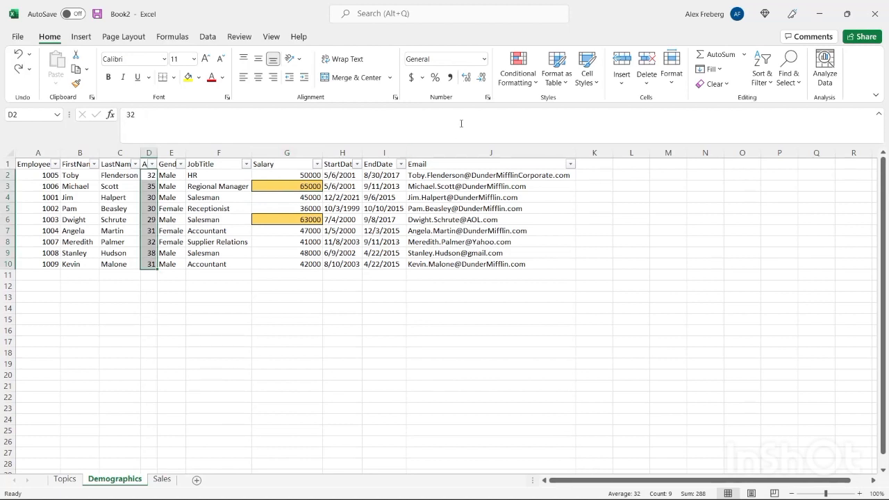
{"action": "left_click", "coordinate": [517, 73]}
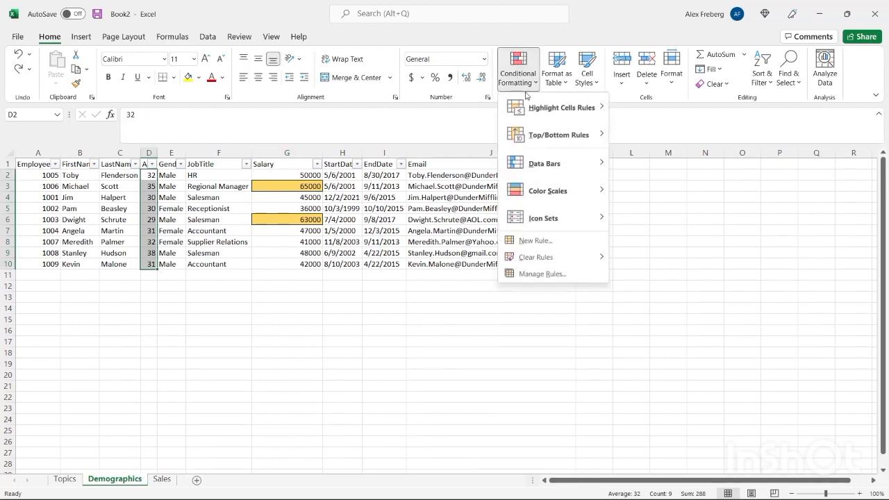
{"action": "left_click", "coordinate": [563, 241]}
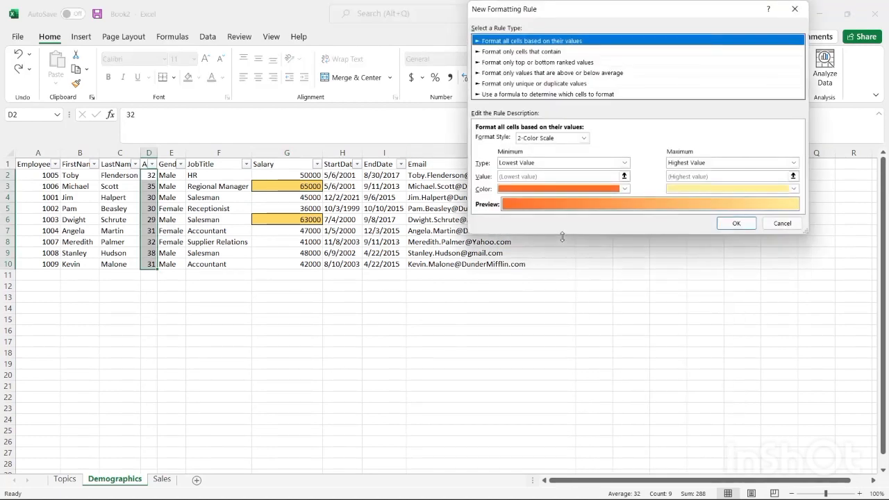
{"action": "left_click", "coordinate": [560, 95]}
{"action": "left_click", "coordinate": [532, 141]}
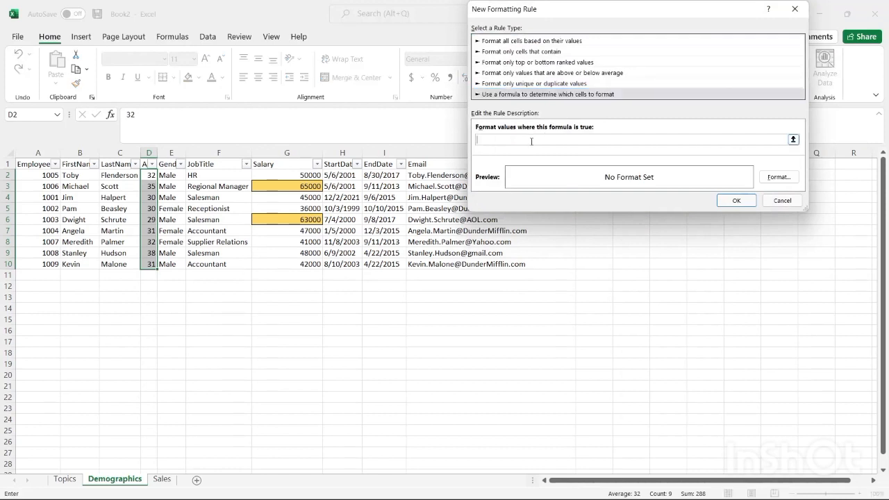
Step: Enter the age rule's formula as =D2:D10>30, using relative references without dollar signs
{"action": "left_click", "coordinate": [403, 154]}
{"action": "left_click_drag", "start_coordinate": [149, 175], "coordinate": [148, 265]}
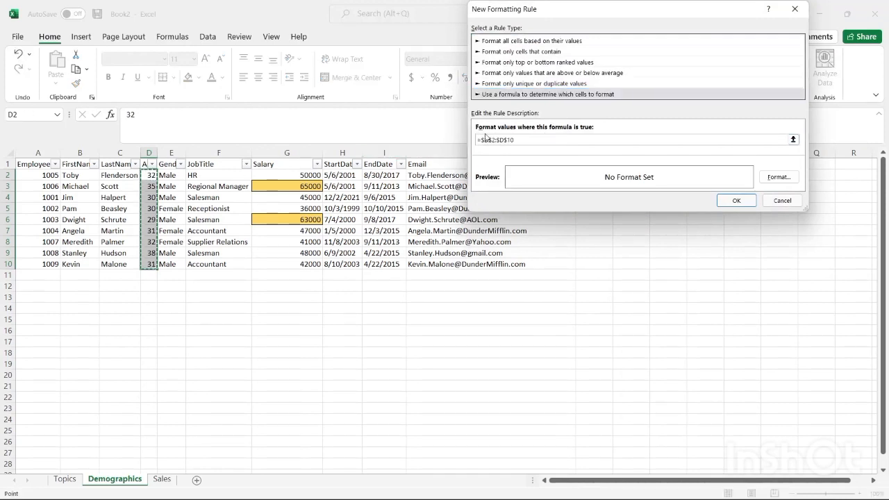
{"action": "left_click", "coordinate": [491, 139]}
{"action": "key", "text": "Delete"}
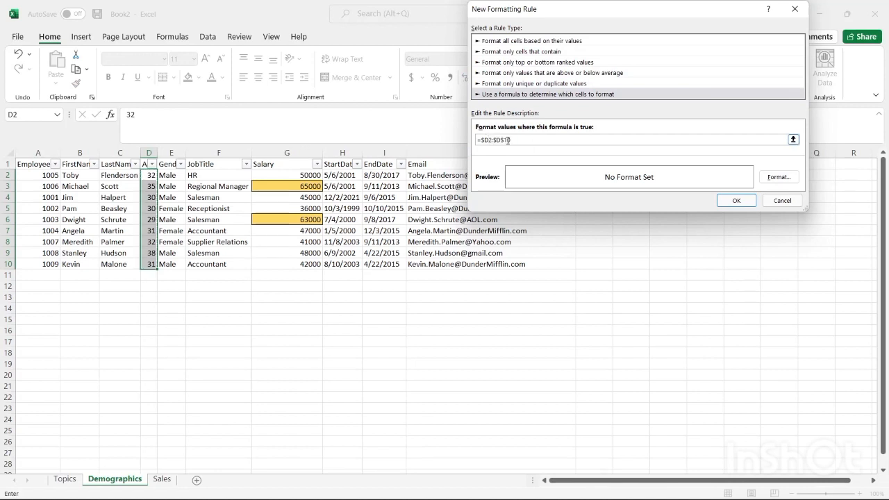
{"action": "left_click", "coordinate": [501, 140]}
{"action": "key", "text": "Delete"}
{"action": "left_click", "coordinate": [495, 140]}
{"action": "key", "text": "Delete"}
{"action": "left_click", "coordinate": [484, 141]}
{"action": "key", "text": "Delete"}
{"action": "left_click", "coordinate": [568, 141]}
{"action": "type", "text": ">30"}
Step: Give the age rule a light green fill and create the rule
{"action": "left_click", "coordinate": [778, 177]}
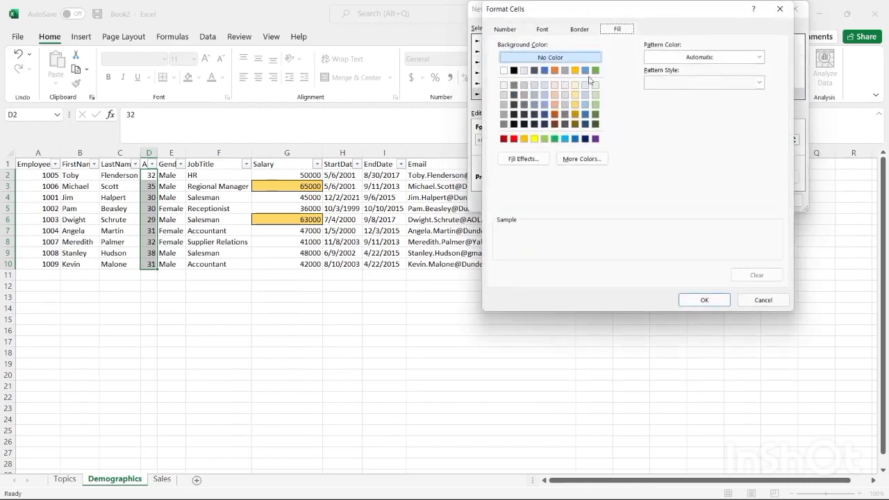
{"action": "left_click", "coordinate": [596, 105]}
{"action": "left_click", "coordinate": [703, 300]}
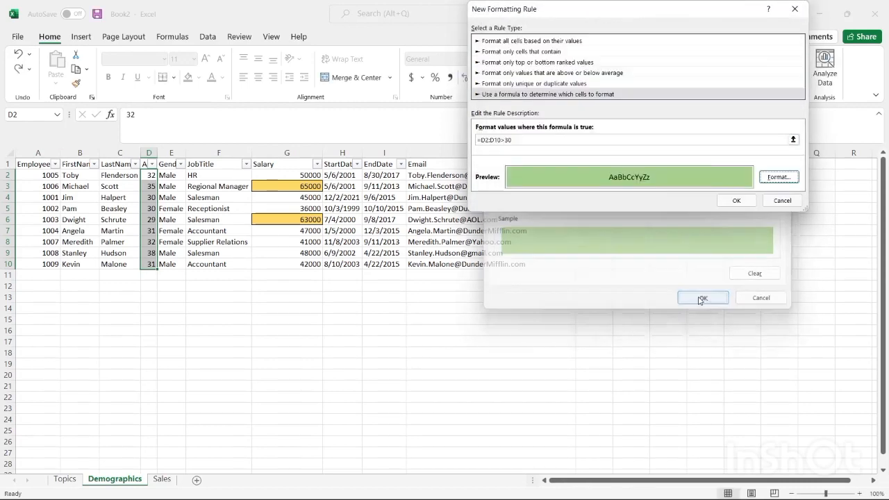
{"action": "left_click", "coordinate": [735, 200]}
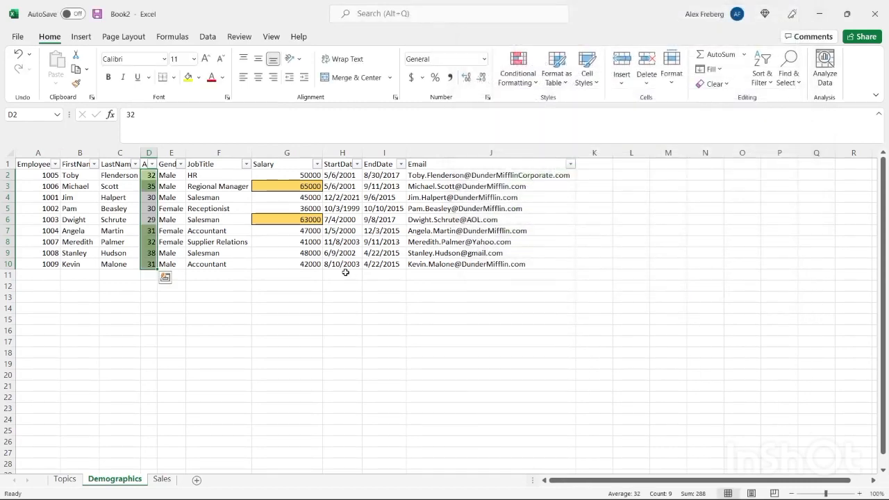
Step: Open the conditional formatting rules manager and show the rules for this worksheet
{"action": "left_click", "coordinate": [210, 264]}
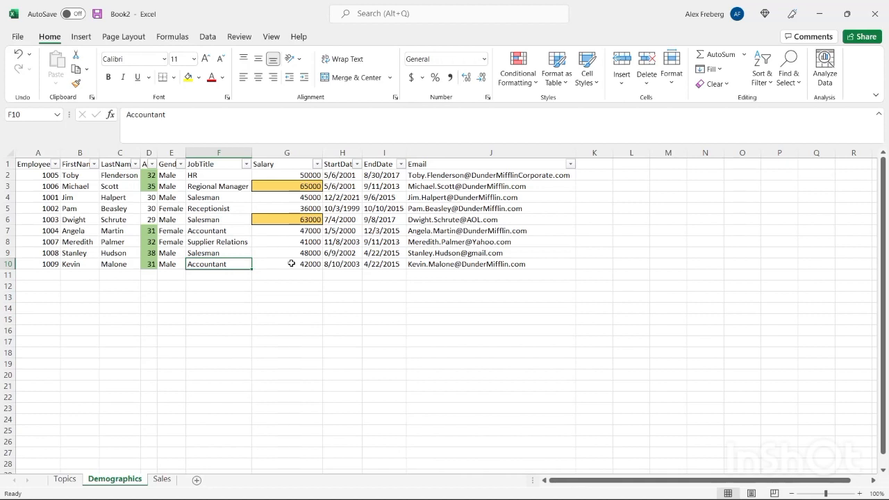
{"action": "left_click", "coordinate": [150, 220]}
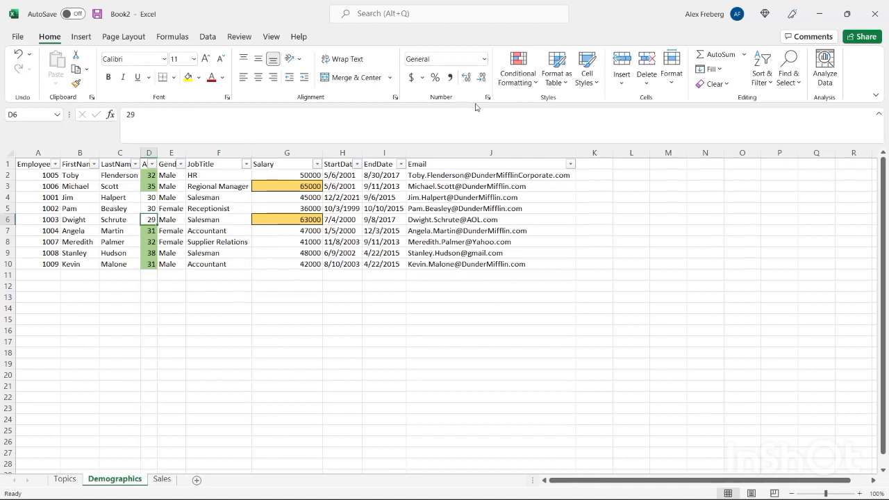
{"action": "left_click", "coordinate": [526, 73]}
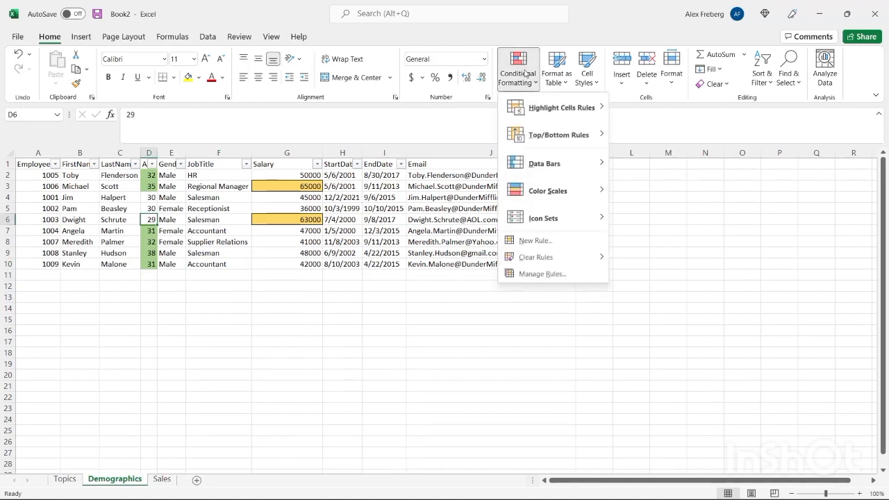
{"action": "left_click", "coordinate": [567, 274]}
{"action": "left_click", "coordinate": [555, 48]}
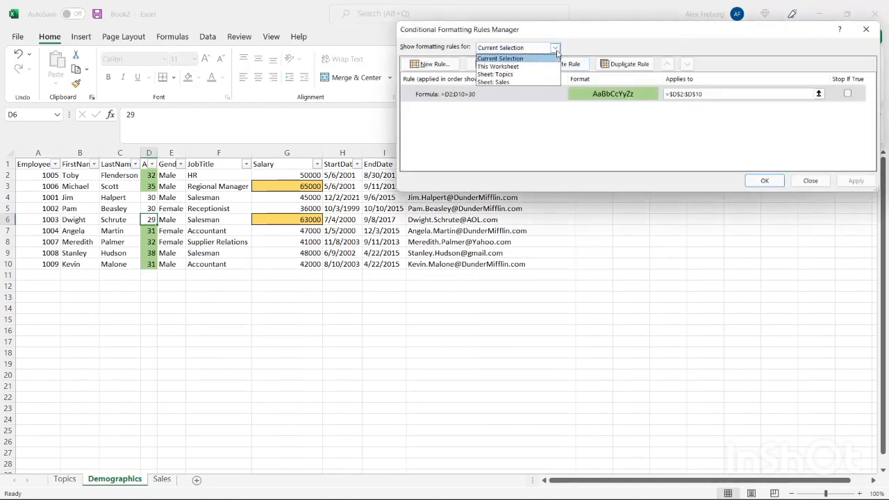
{"action": "left_click", "coordinate": [549, 66]}
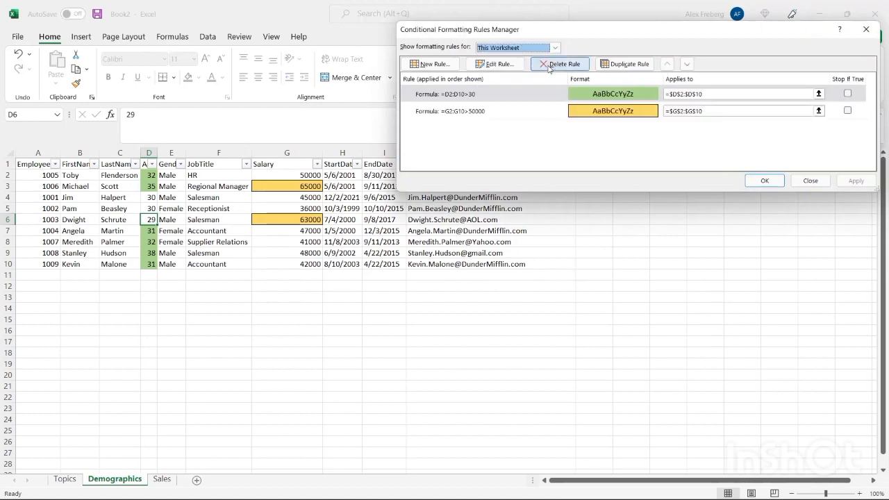
Step: Delete the age rule =D2:D10>30, apply the change and close the rules manager
{"action": "left_click", "coordinate": [500, 109]}
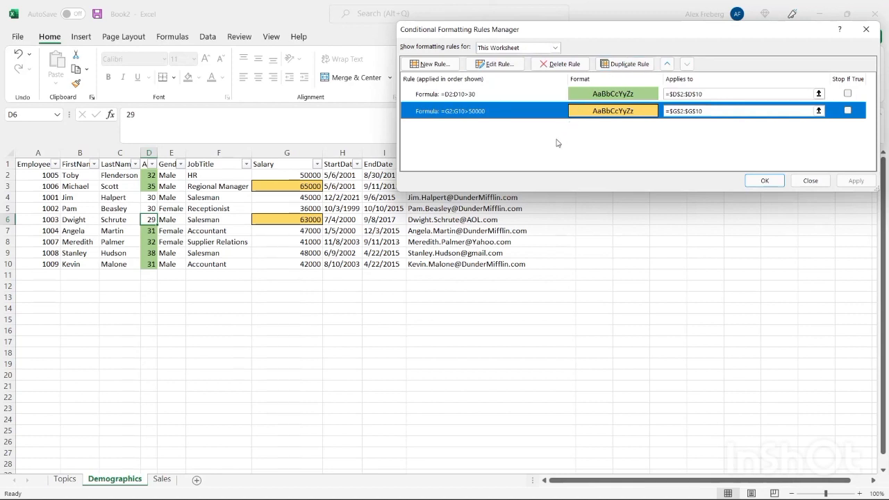
{"action": "left_click", "coordinate": [526, 95]}
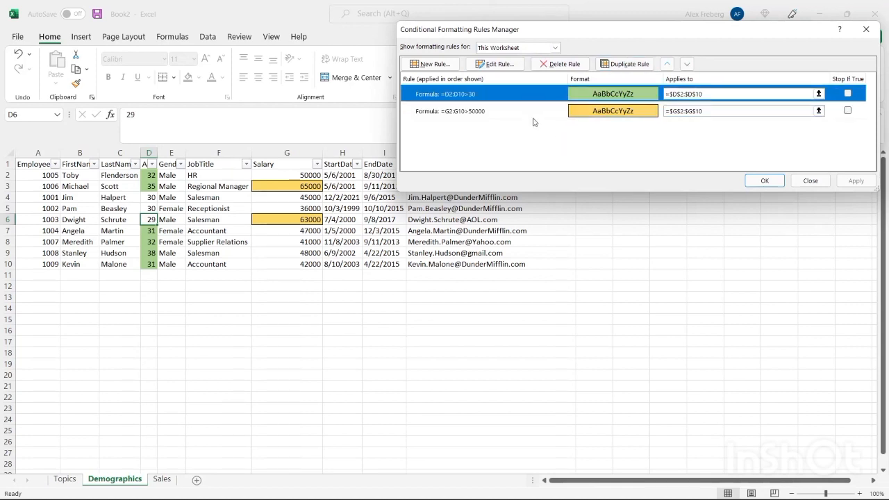
{"action": "left_click", "coordinate": [535, 112]}
{"action": "left_click", "coordinate": [543, 100]}
{"action": "left_click", "coordinate": [564, 67]}
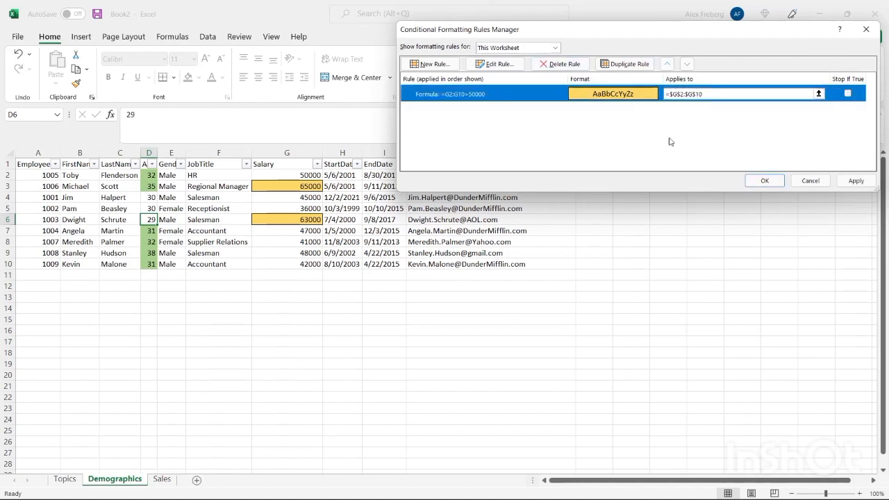
{"action": "left_click", "coordinate": [842, 181]}
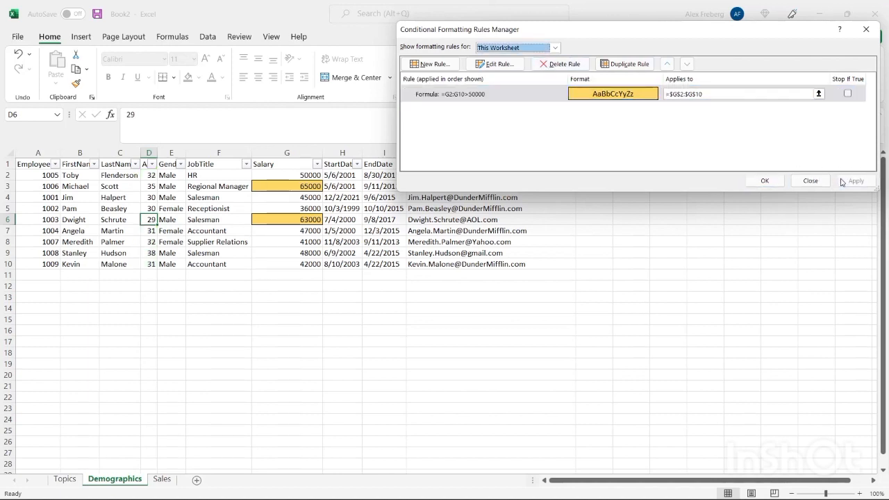
{"action": "left_click", "coordinate": [776, 184]}
{"action": "left_click", "coordinate": [430, 295]}
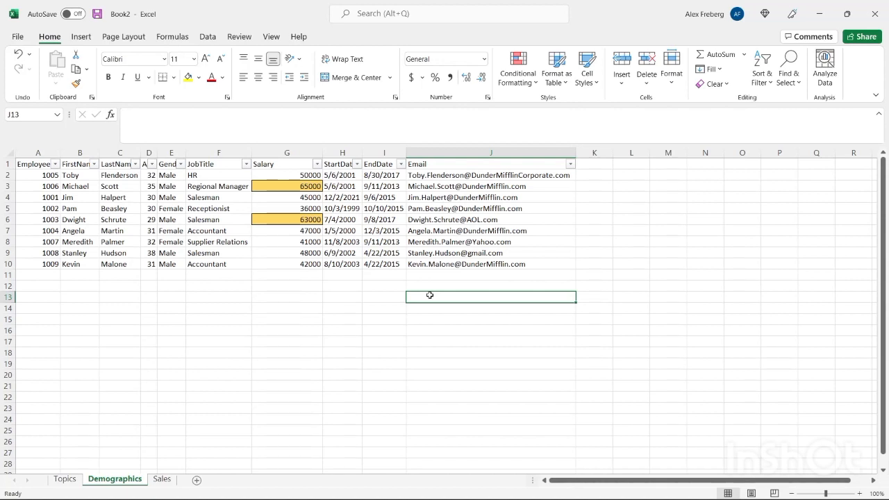
Step: Open the Salary column's filter options and look through the list of salary values
{"action": "left_click", "coordinate": [532, 82]}
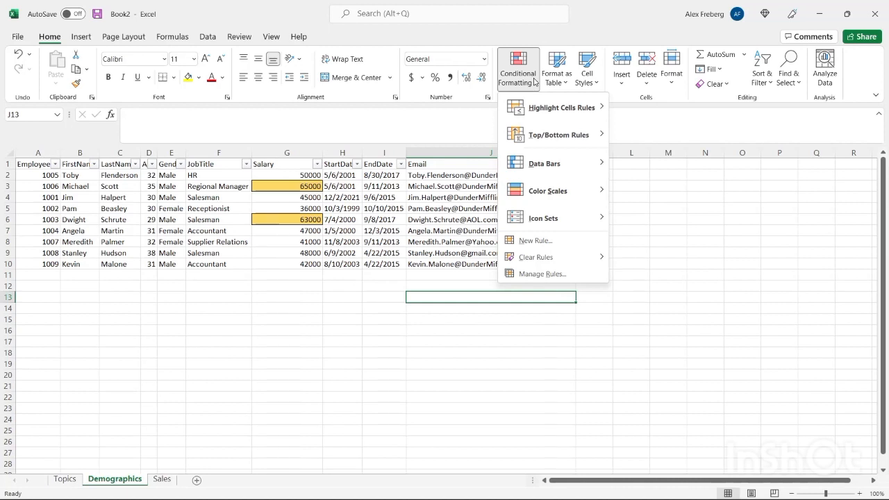
{"action": "left_click", "coordinate": [318, 163]}
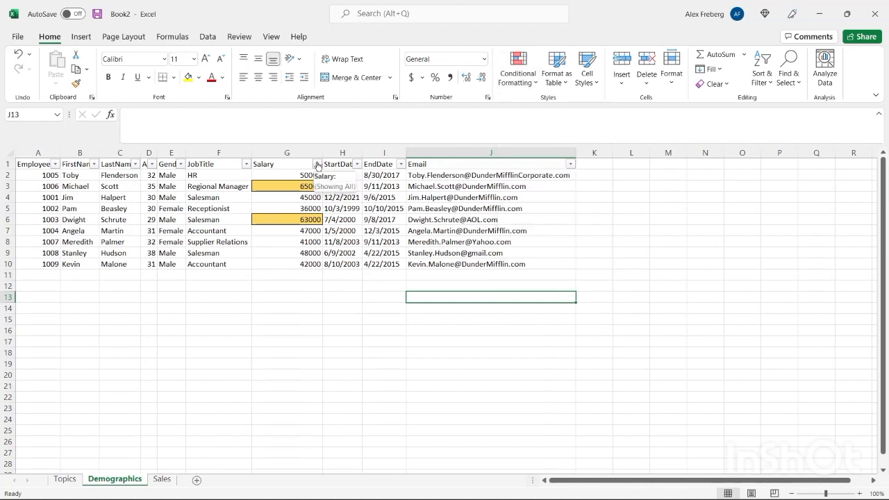
{"action": "left_click", "coordinate": [317, 163]}
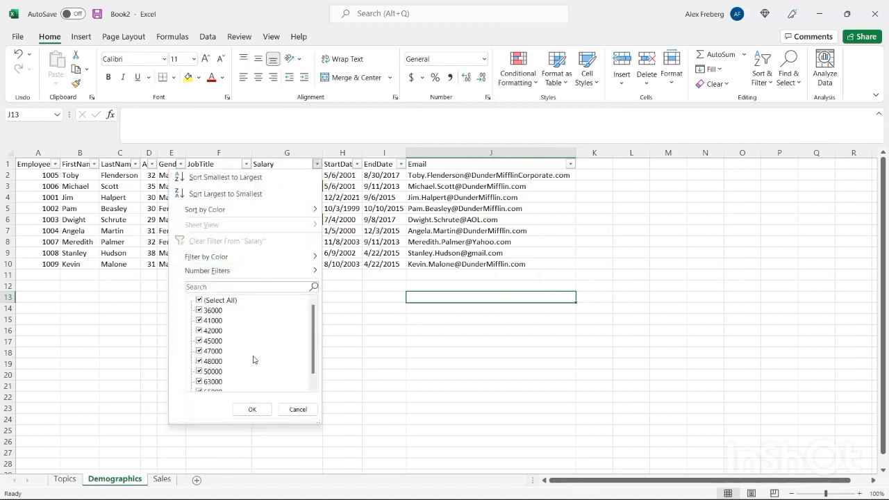
{"action": "scroll", "coordinate": [253, 357], "scroll_direction": "down", "scroll_amount": 1}
{"action": "scroll", "coordinate": [254, 357], "scroll_direction": "up", "scroll_amount": 1}
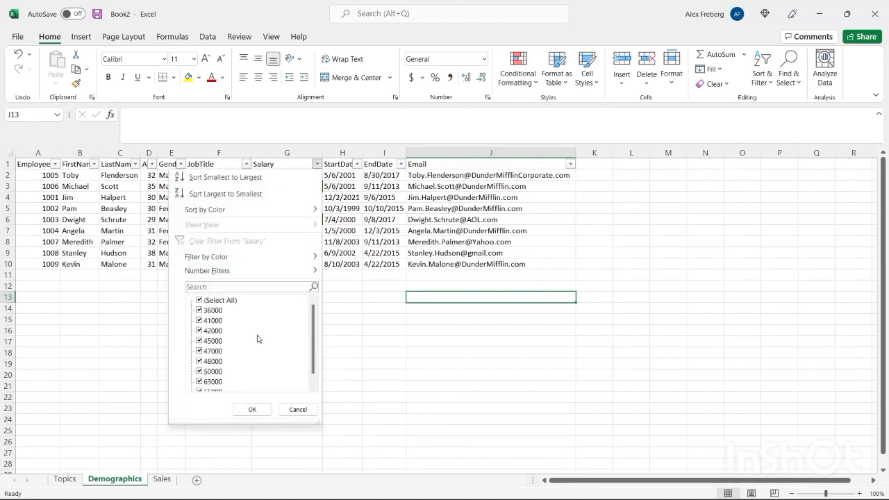